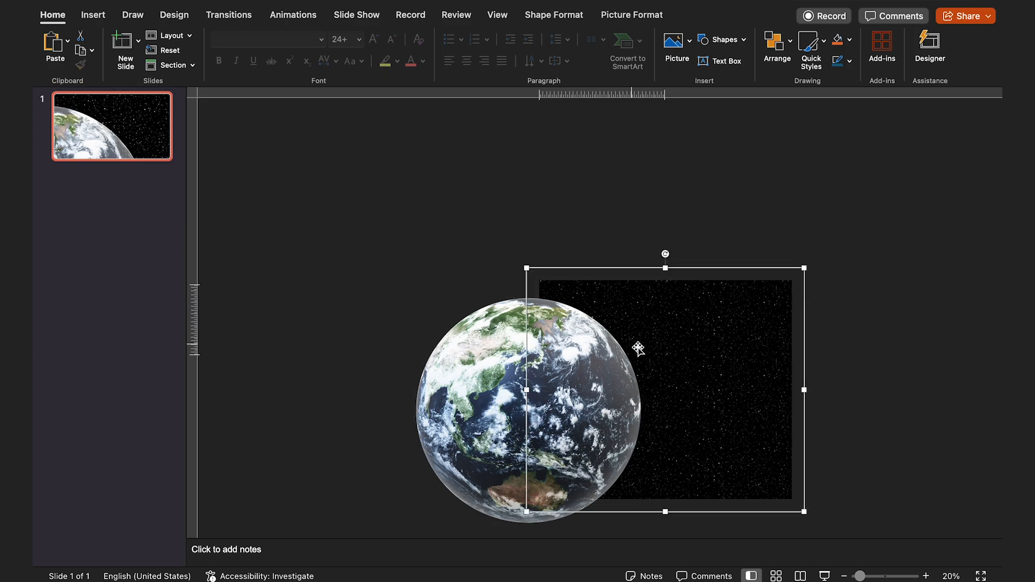
- Shift the starfield picture left and slightly up on slide 1 so it sits behind the Earth model
click(913, 294)
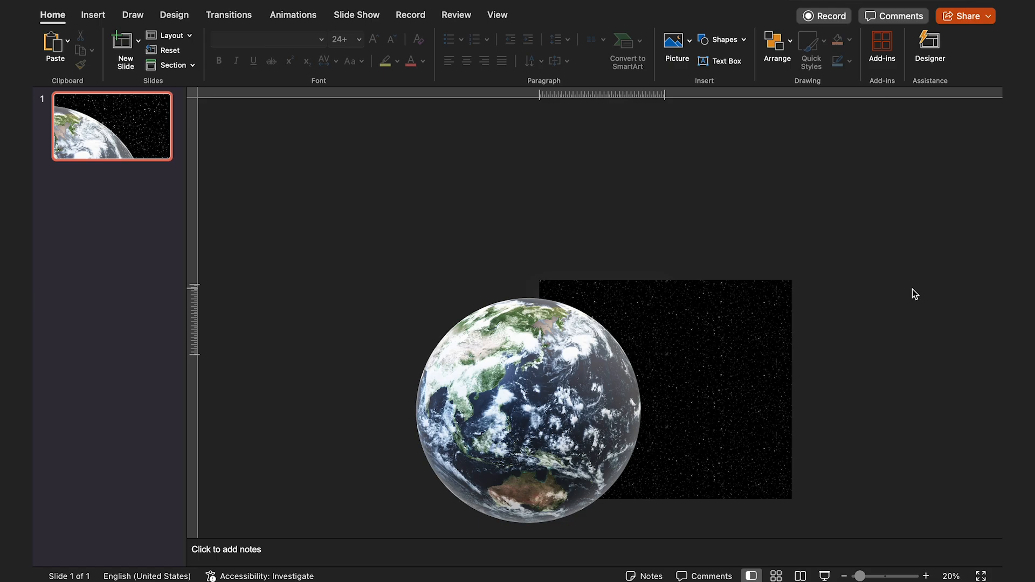
click(714, 331)
drag(735, 344, 609, 345)
key(Up)
key(Up)
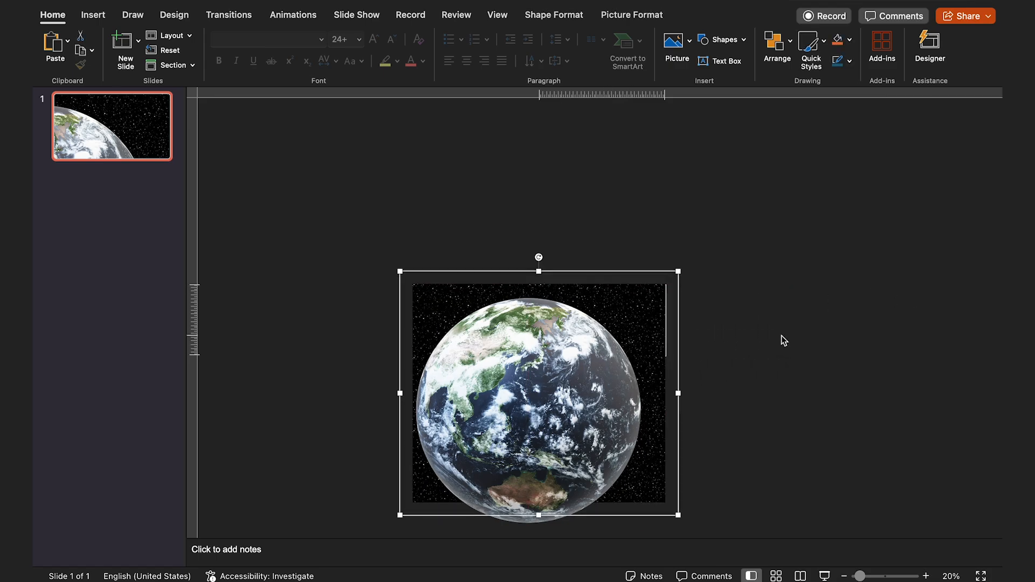
key(Right)
key(Right)
key(Right)
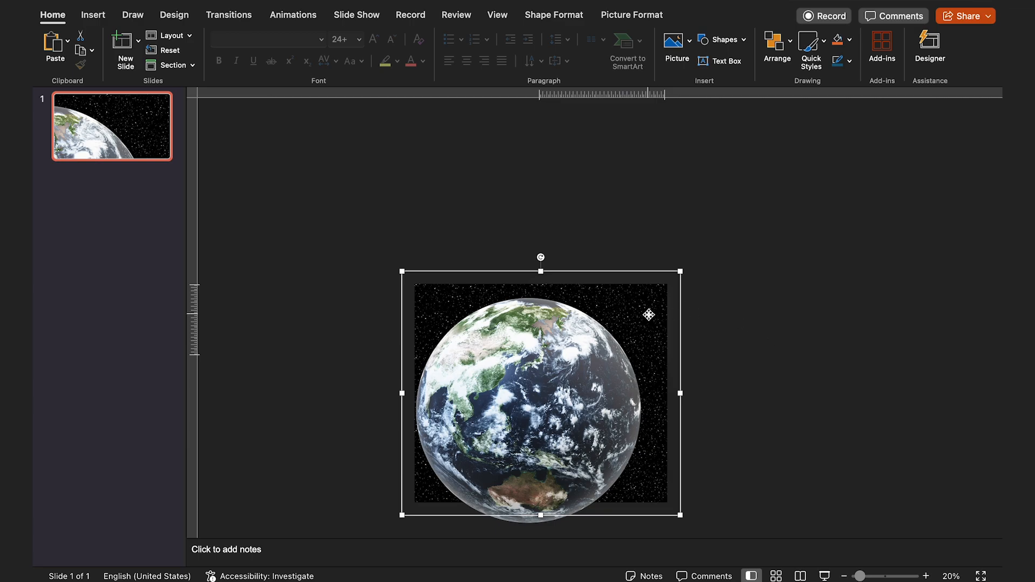
drag(649, 314, 649, 305)
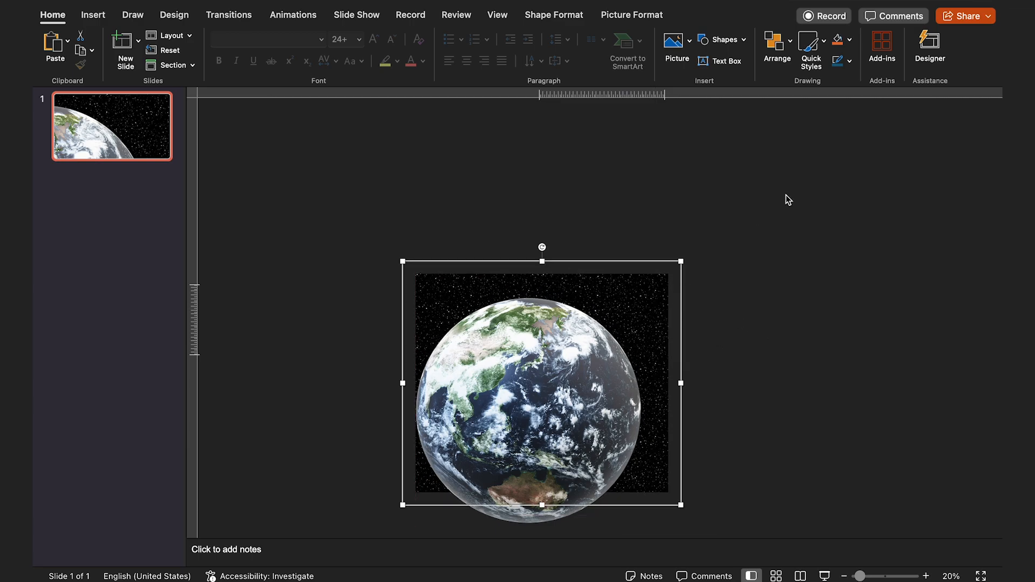
click(804, 186)
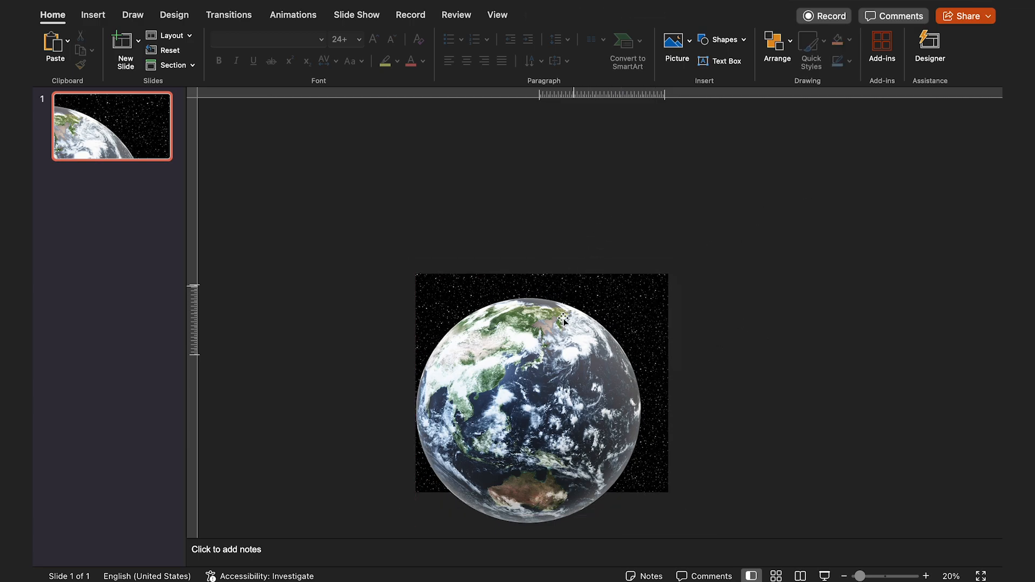
- Move the 3D Earth model on slide 1 to the right, aligning its right edge with the starfield's right edge
click(498, 367)
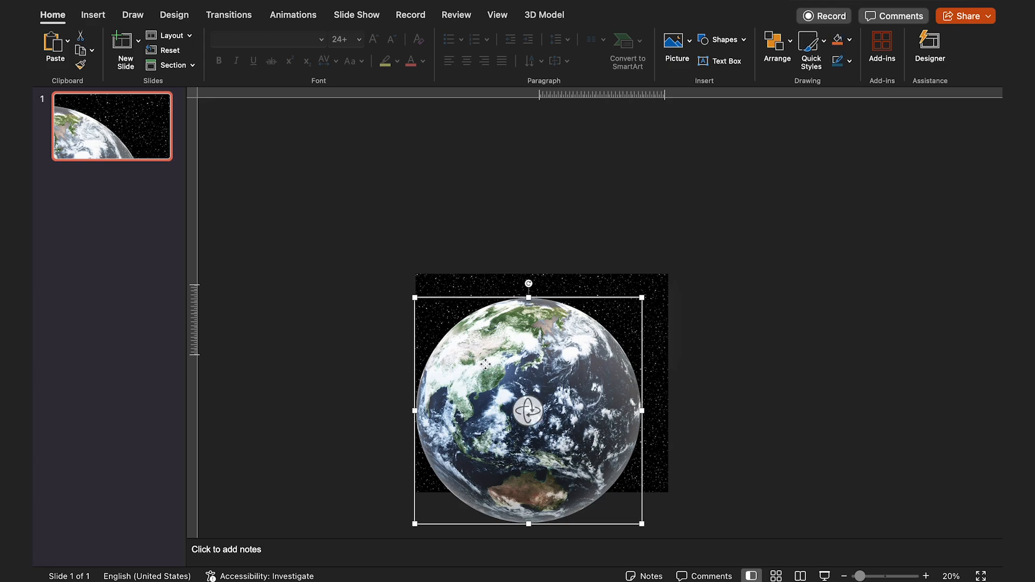
drag(485, 369, 543, 362)
click(794, 345)
click(533, 356)
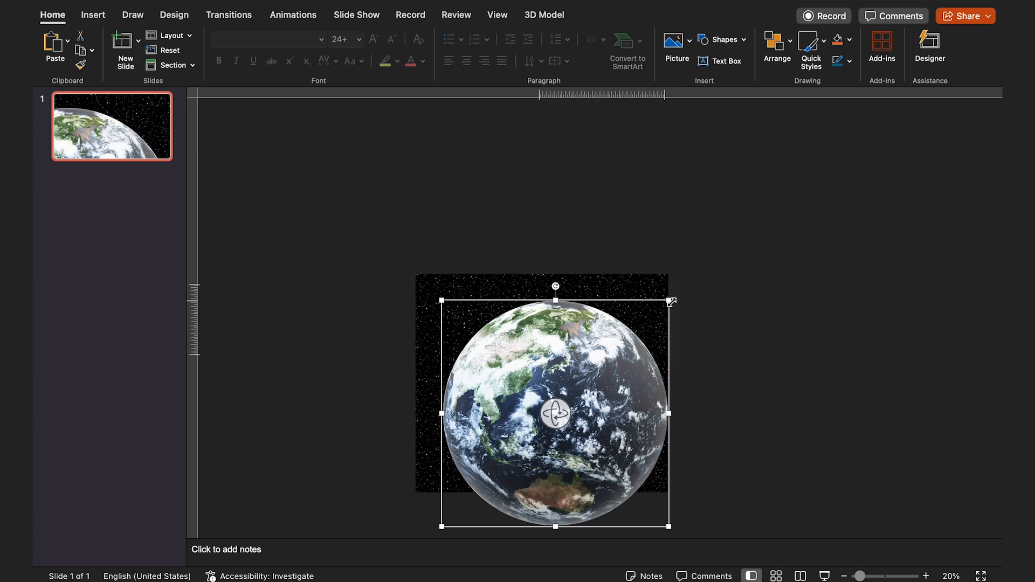
click(735, 291)
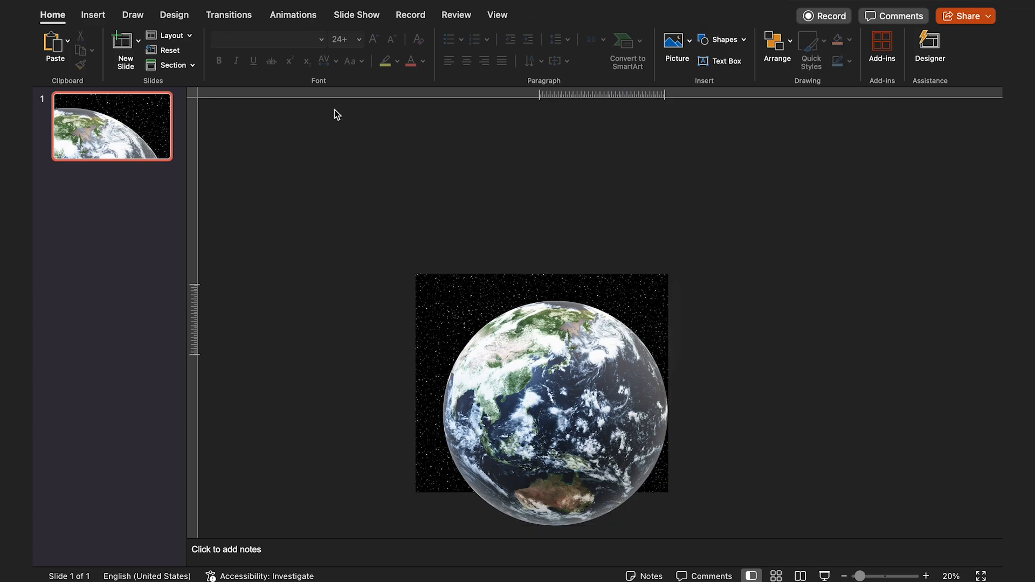
- Duplicate slide 1 with its Earth model and starfield picture
right_click(125, 131)
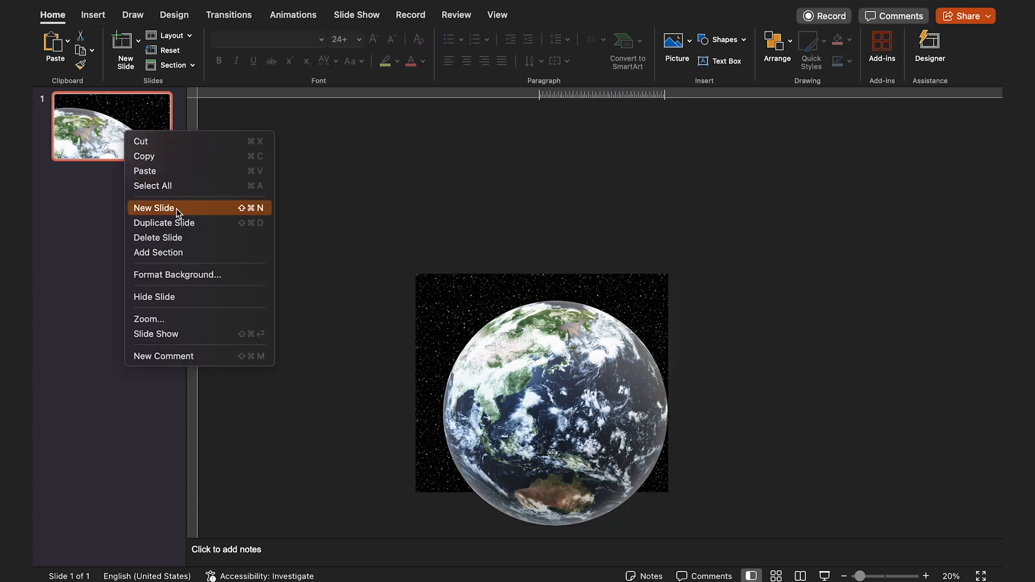
click(178, 223)
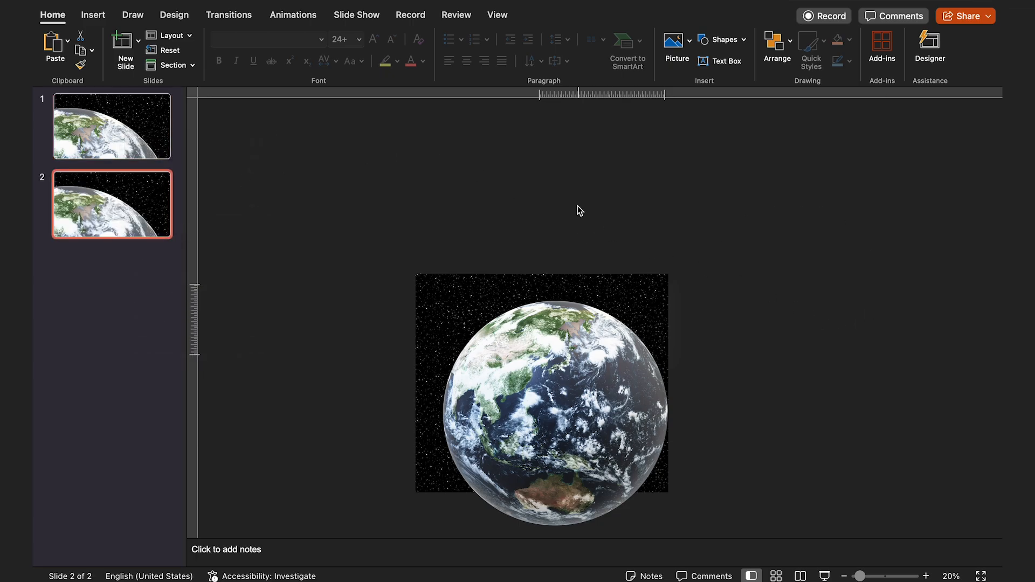
click(561, 392)
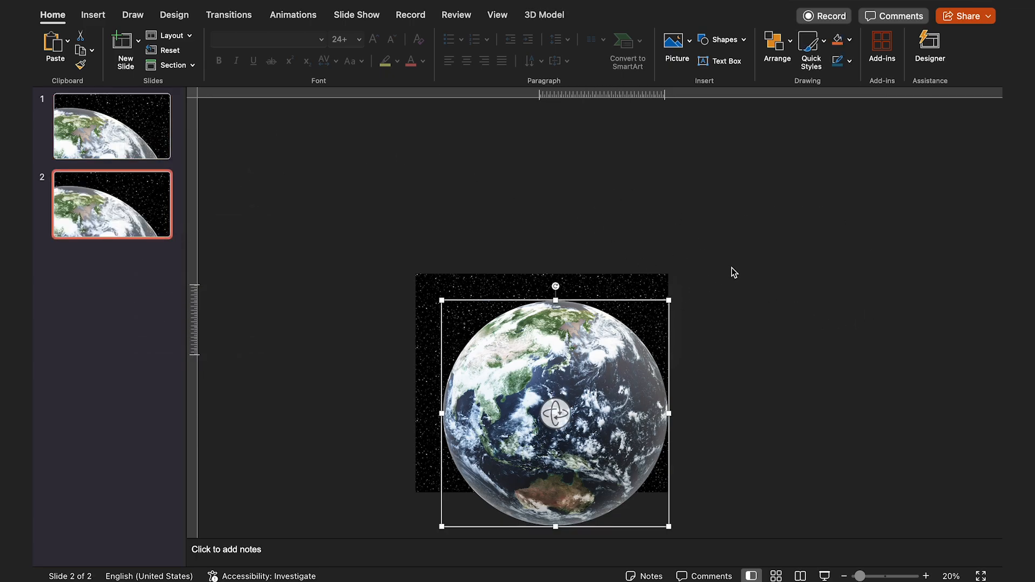
click(766, 266)
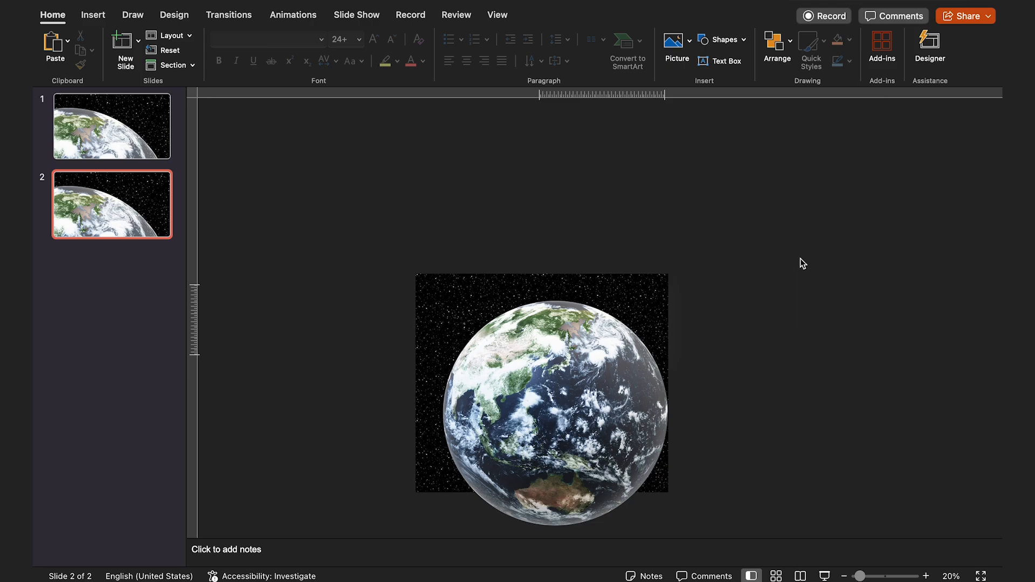
- On slide 2, offset the starfield picture up and to the right, and nudge the Earth model slightly down
click(646, 291)
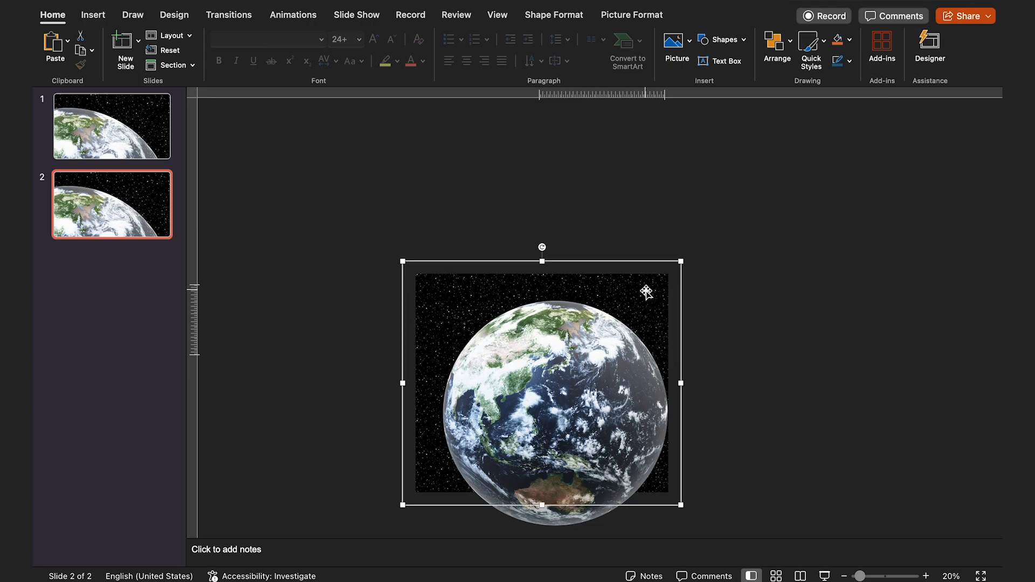
drag(645, 290, 726, 200)
click(603, 367)
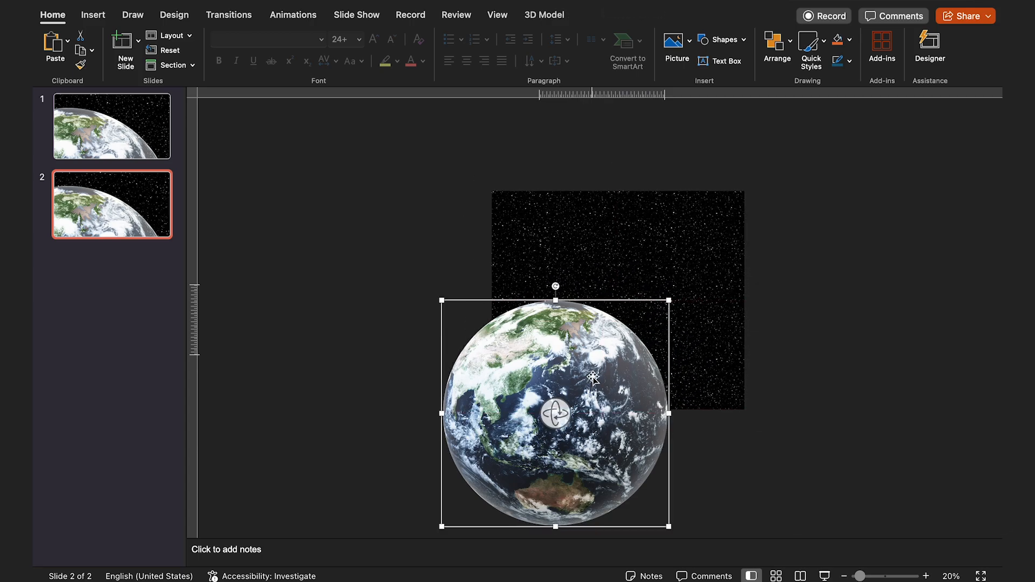
drag(589, 372, 591, 373)
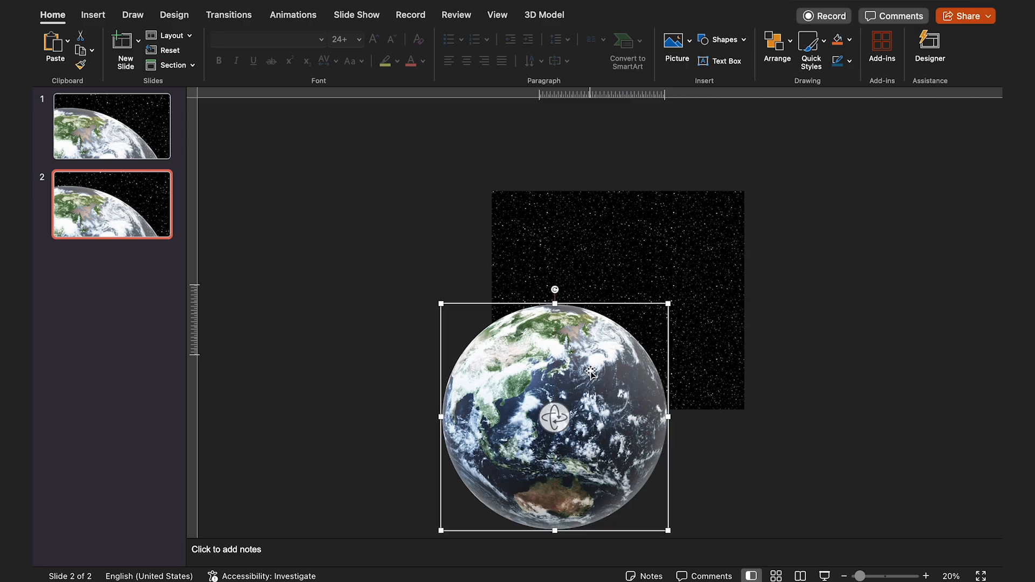
- Try moving the Earth model on slide 1 down and to the left
click(144, 133)
click(523, 347)
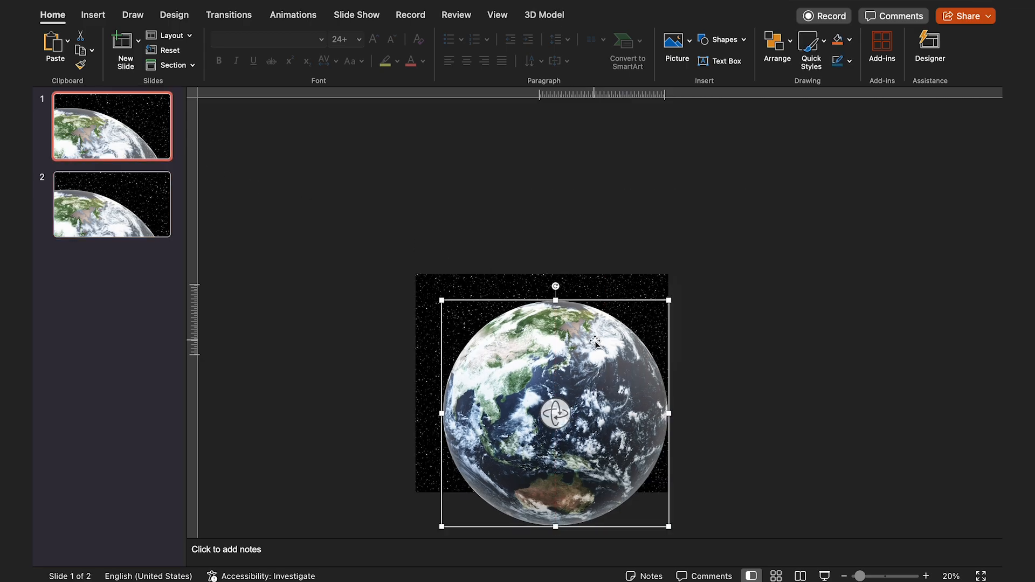
drag(588, 345, 605, 363)
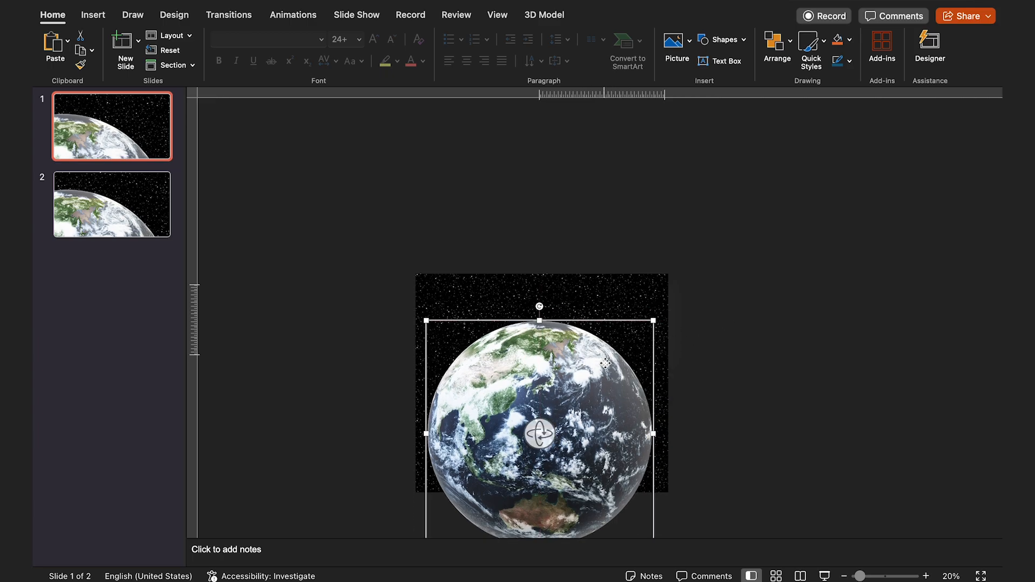
- On slide 2, reposition the Earth model slightly lower and to the right, and shift the starfield picture down and left behind it
click(146, 226)
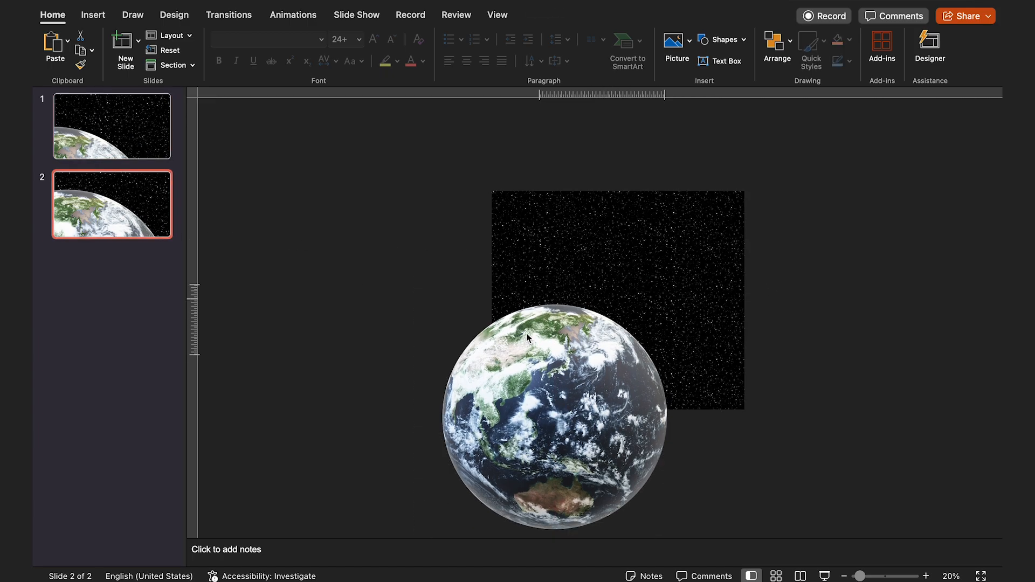
click(607, 364)
mouse_move(608, 362)
mouse_down()
mouse_move(608, 351)
mouse_move(608, 360)
mouse_up()
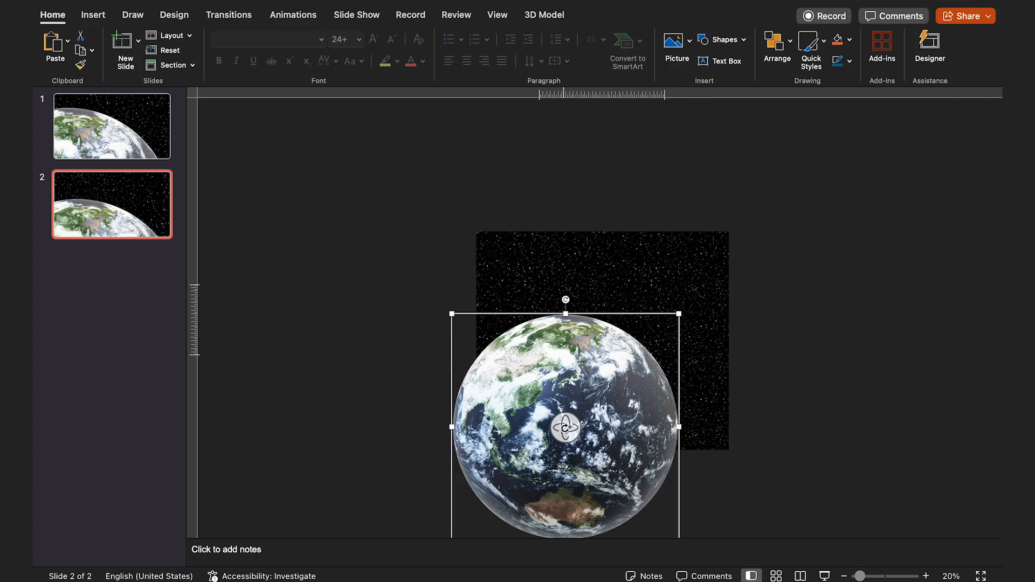
- Rotate the 3D Earth model on slide 2 so that South America faces the front
drag(565, 428, 642, 325)
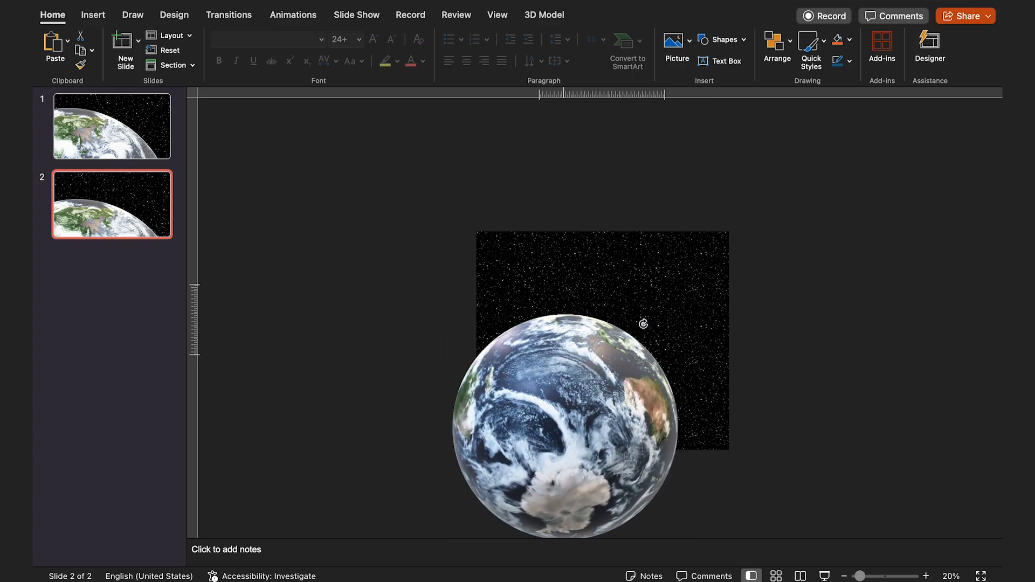
click(574, 403)
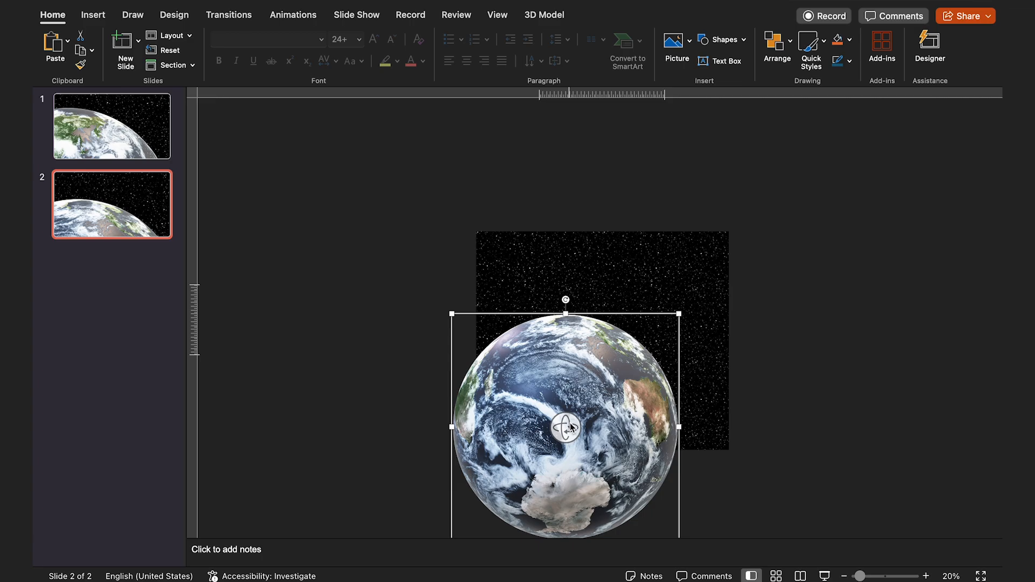
drag(565, 428, 662, 432)
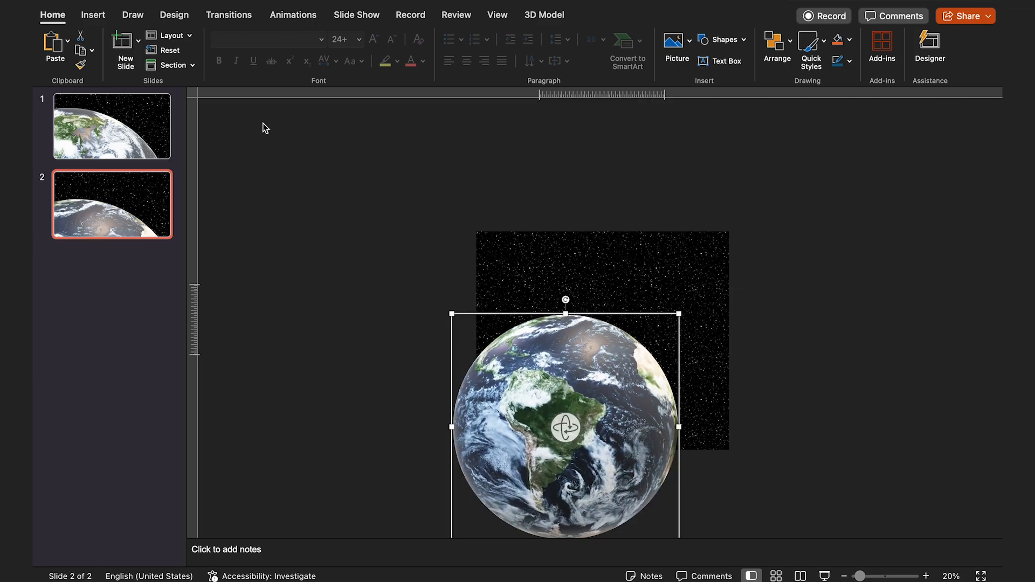
- Apply the Morph transition to slide 2
click(133, 135)
click(121, 215)
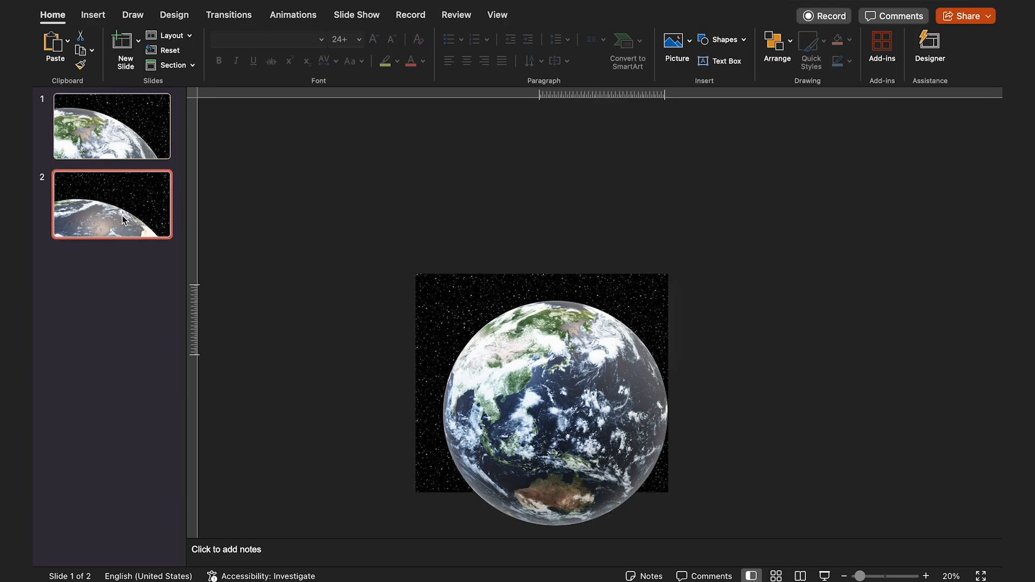
click(229, 15)
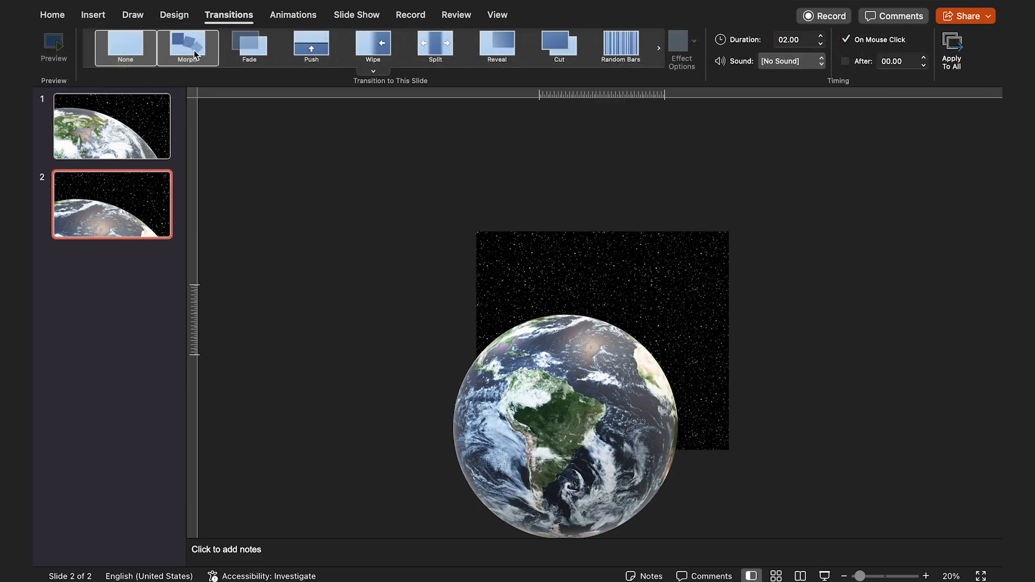
click(187, 47)
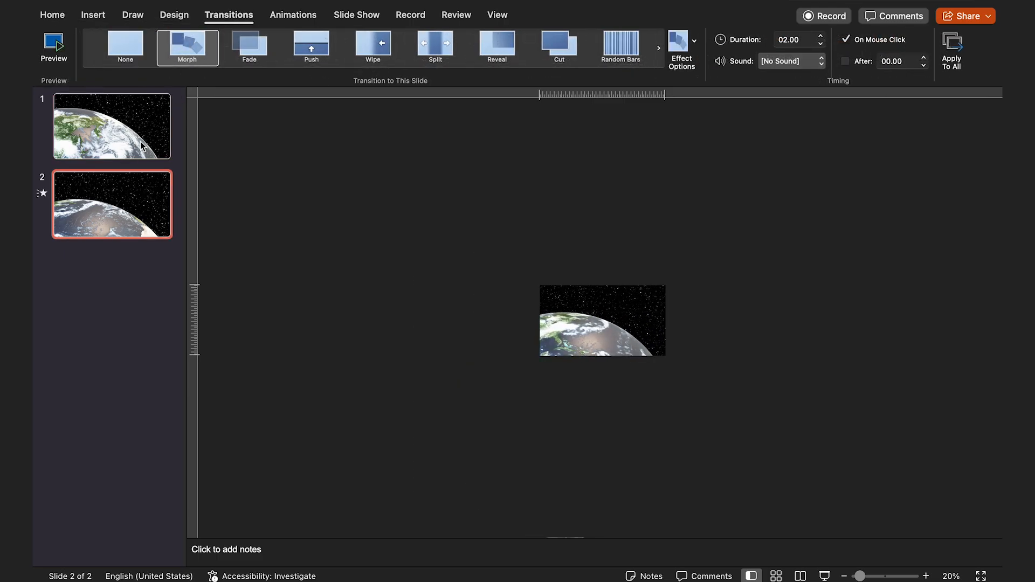
- Play the slide show from slide 1 to check the Morph transition, and exit it
click(142, 146)
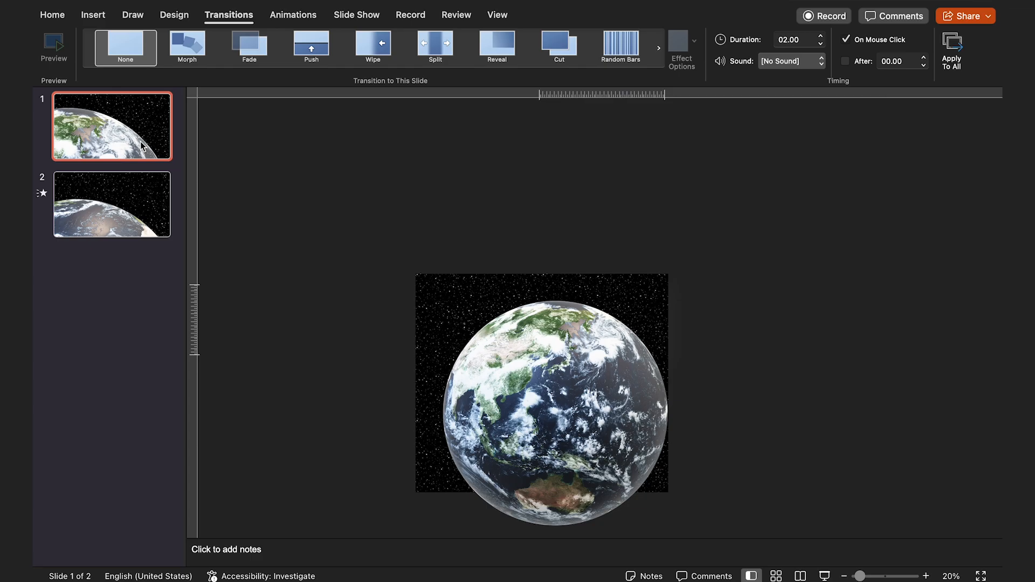
click(825, 576)
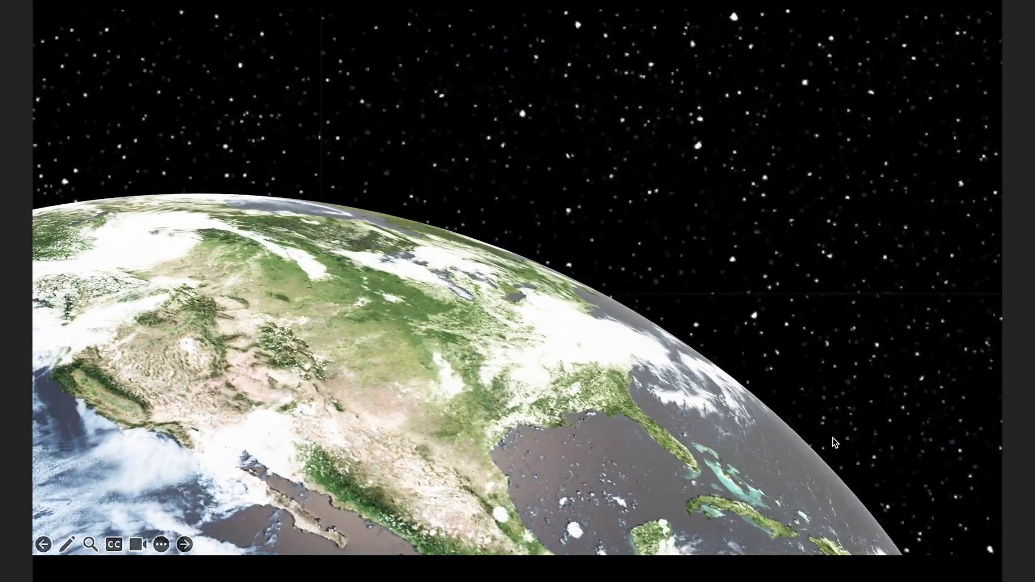
key(Escape)
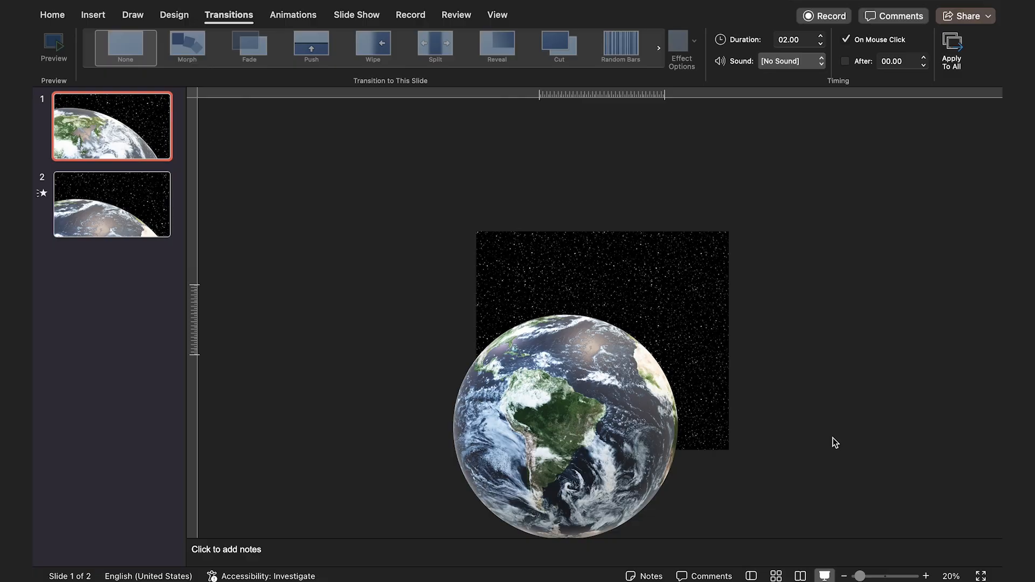
- Set the Morph transition's duration on slide 2 to 4.00 seconds
click(821, 37)
click(821, 37)
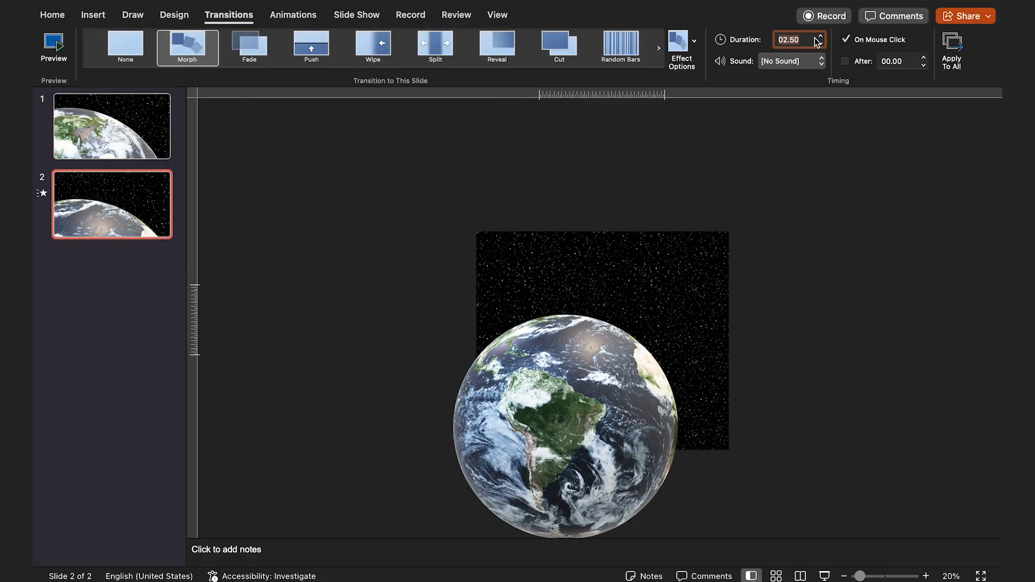
text(4)
key(Return)
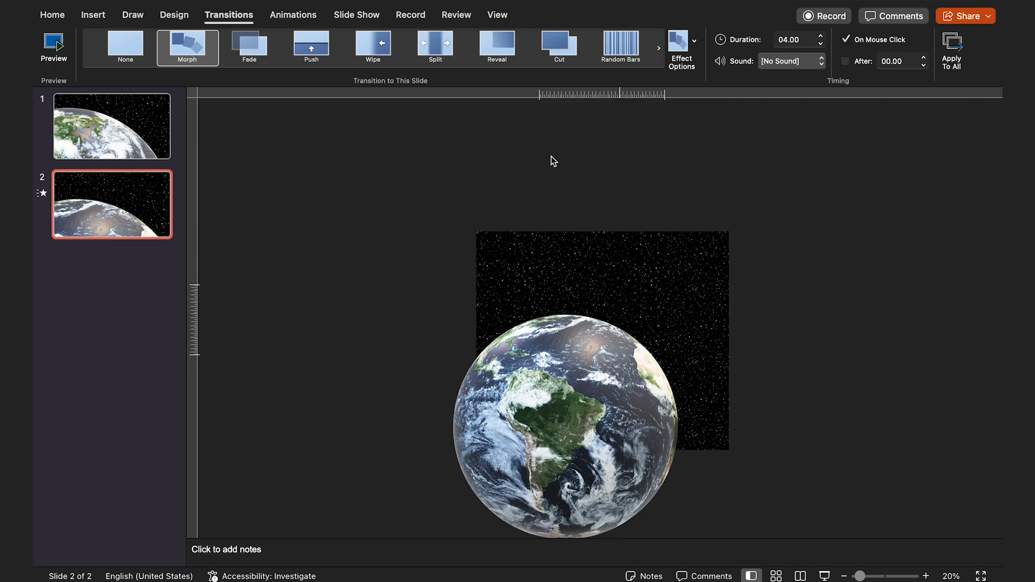
- Replay the slide show from slide 1 to review the slower Earth rotation, and return to editing
click(92, 119)
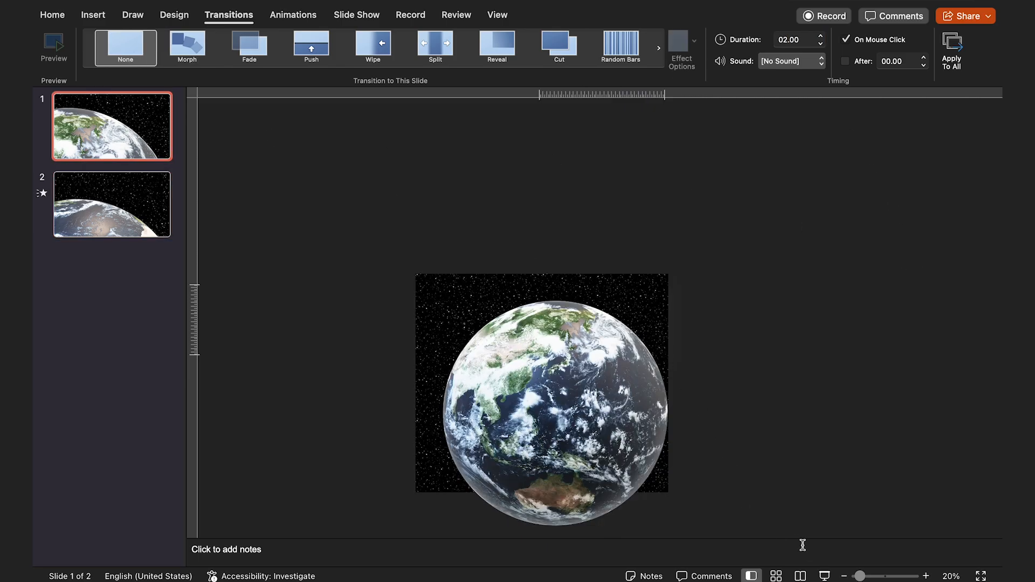
click(824, 576)
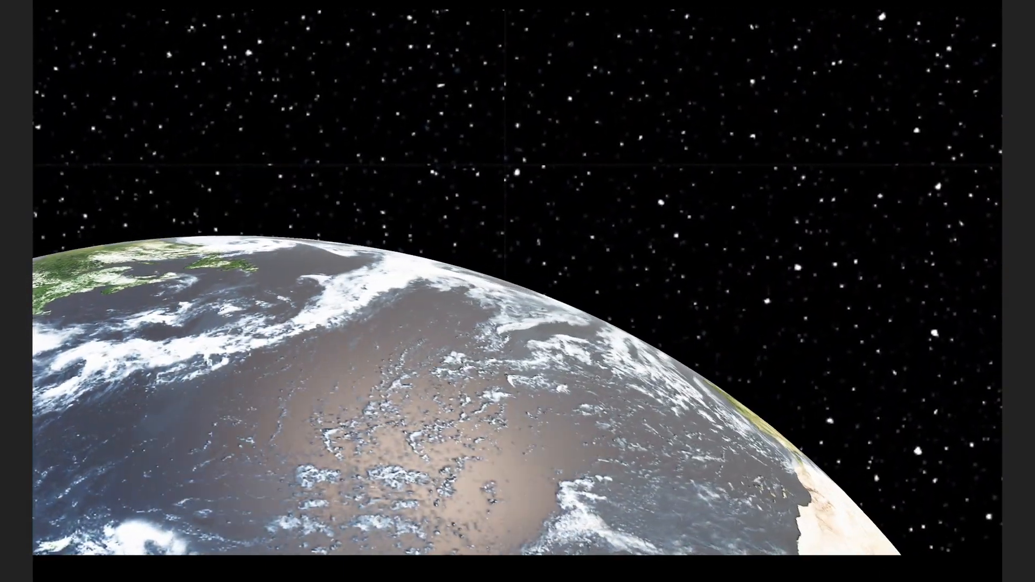
click(814, 400)
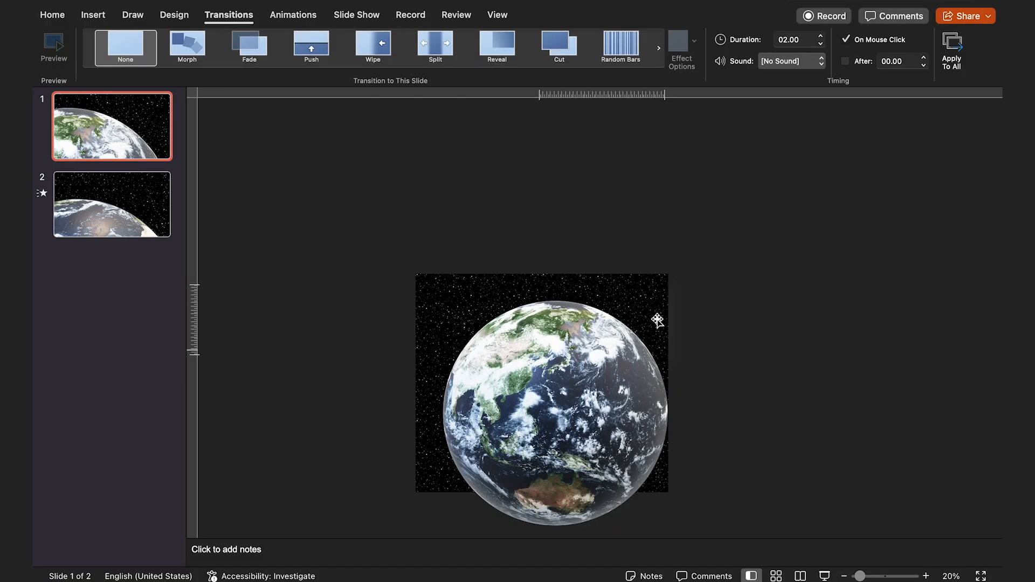
- On slide 2, rotate the 3D Earth so North America and the Arctic face forward, and shift the model slightly down
click(118, 204)
click(582, 424)
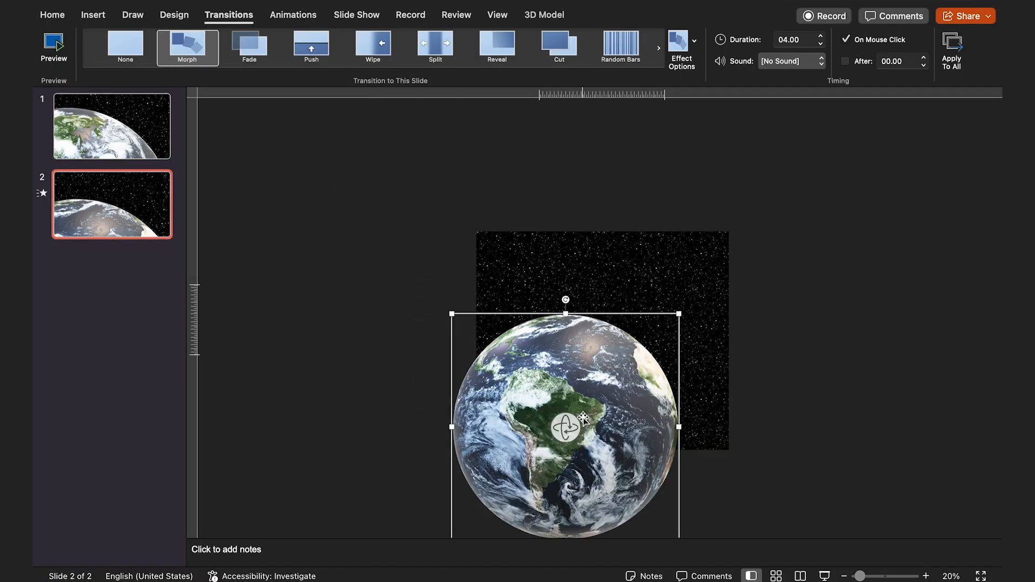
drag(569, 427, 600, 522)
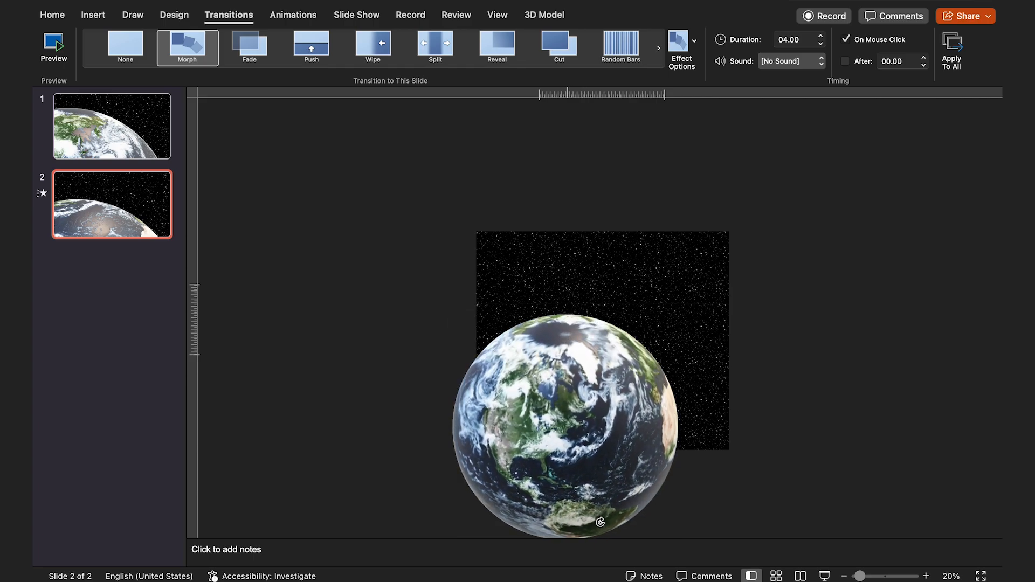
drag(600, 350, 600, 354)
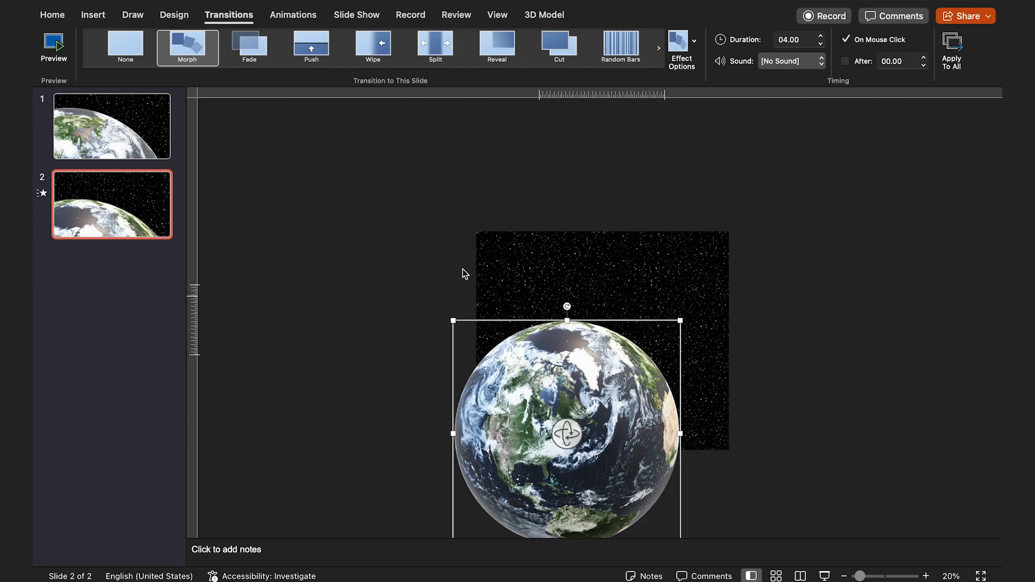
- Play the slide show from slide 1 to review the Morph forwards and back, and return to editing
click(139, 145)
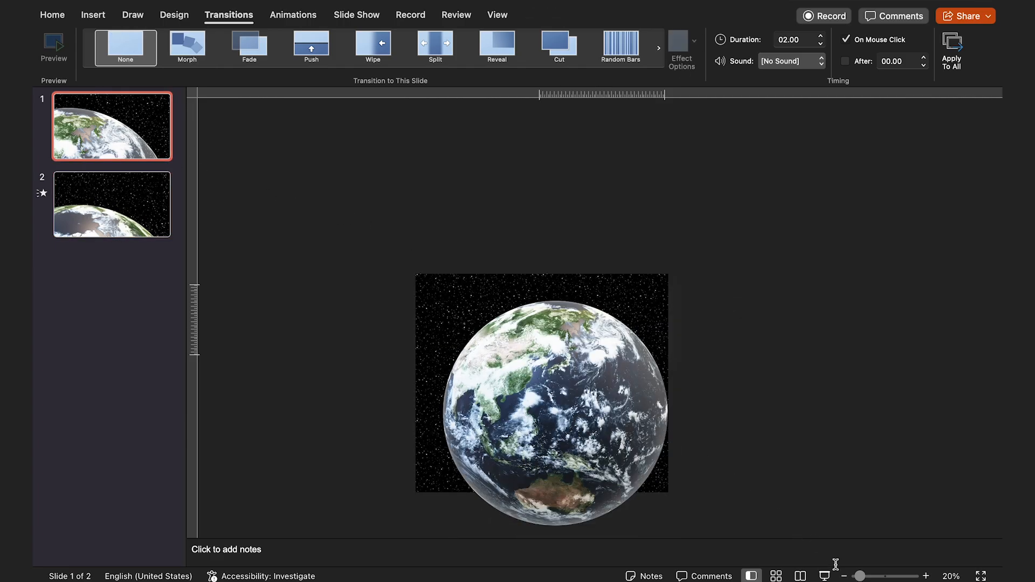
click(829, 576)
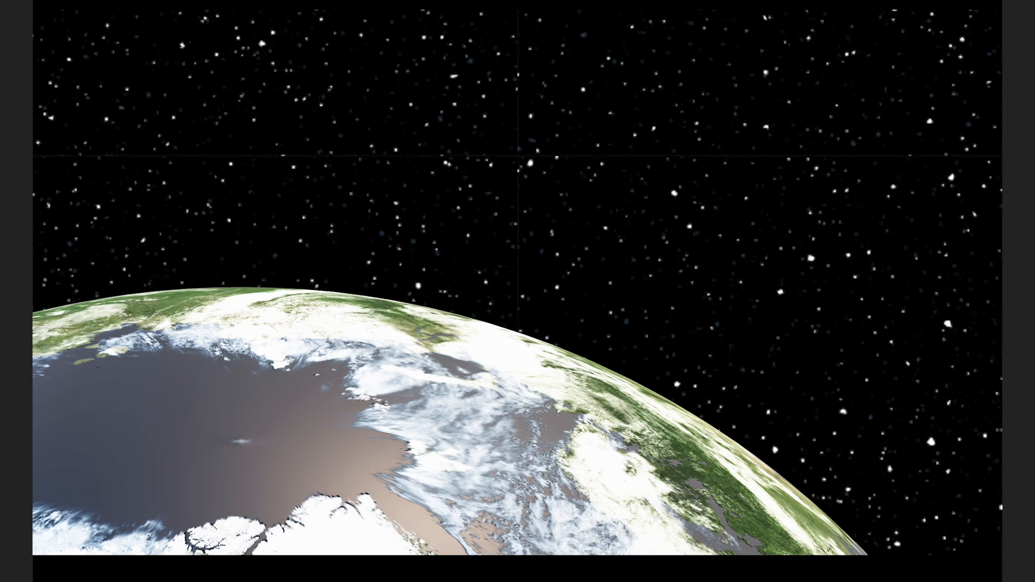
key(Right)
key(Left)
key(Left)
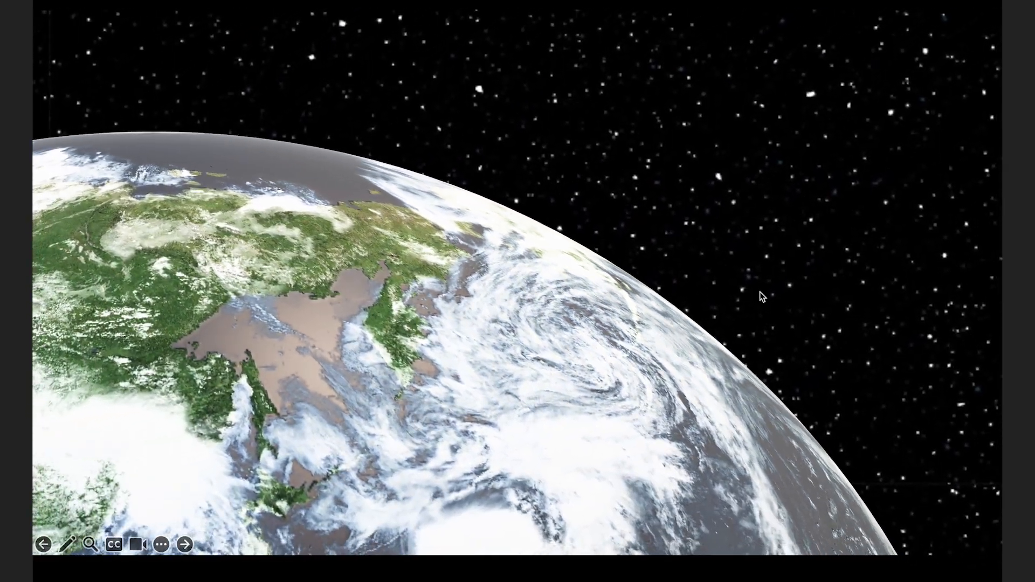
key(Escape)
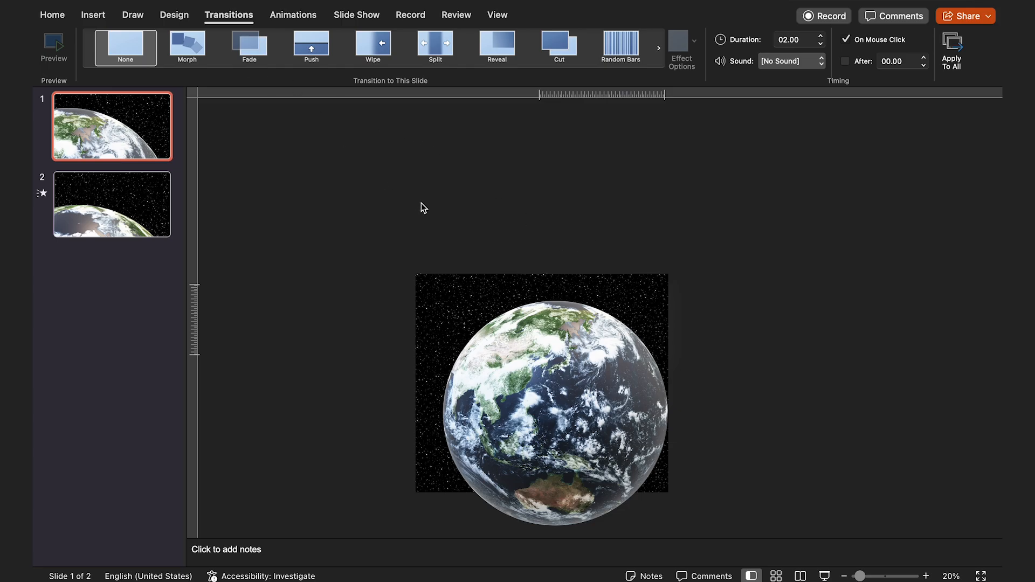
- Add a text box reading "Layers of the Earth" across the top of the Earth on slide 1
click(108, 15)
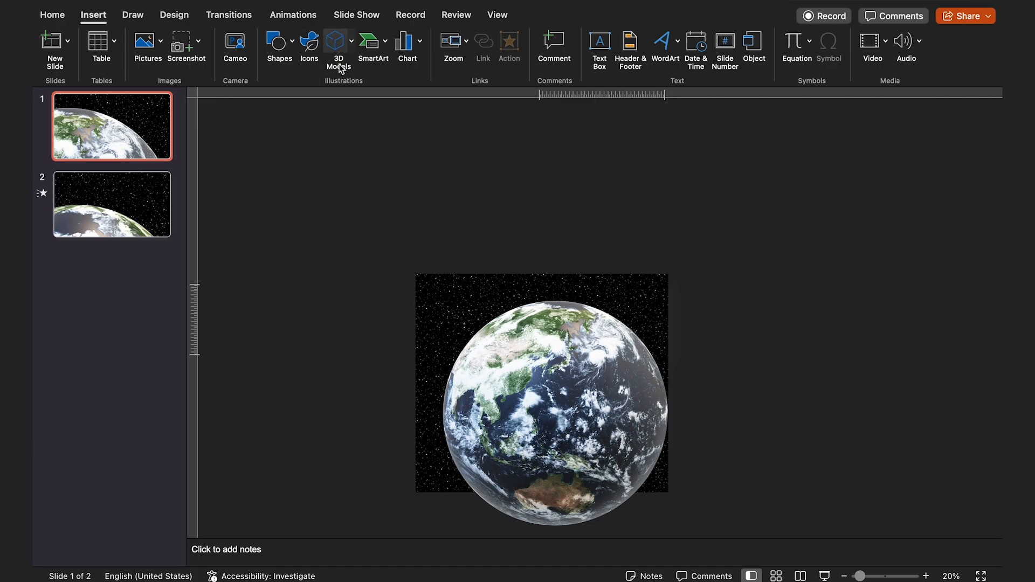
click(280, 56)
click(277, 86)
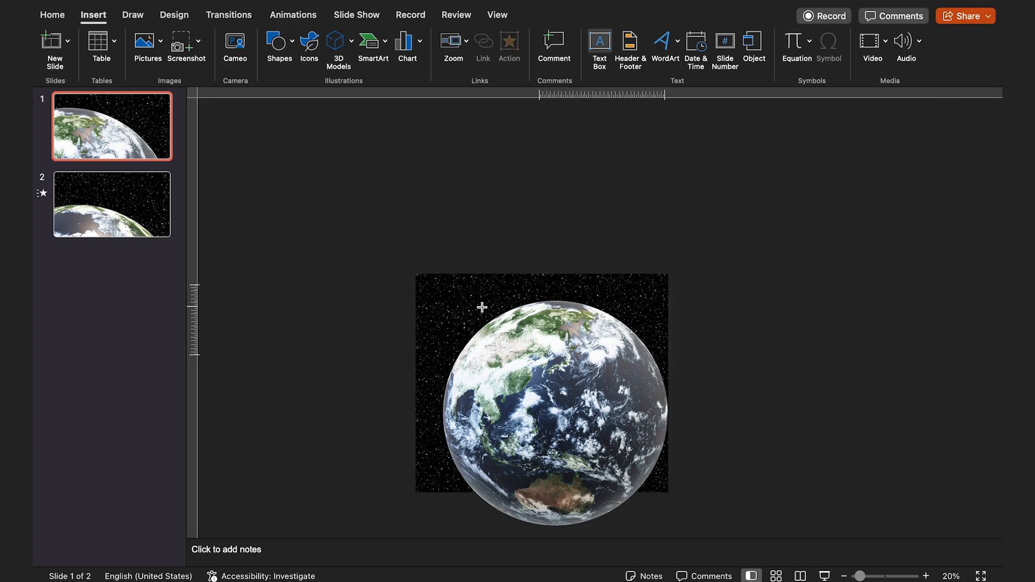
drag(480, 307, 586, 326)
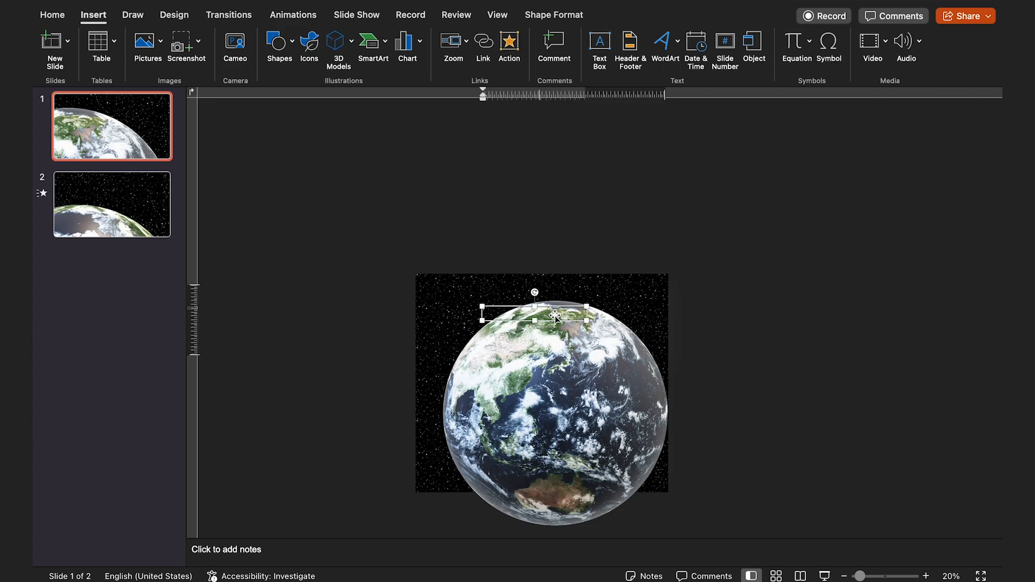
scroll(556, 317, up, 5)
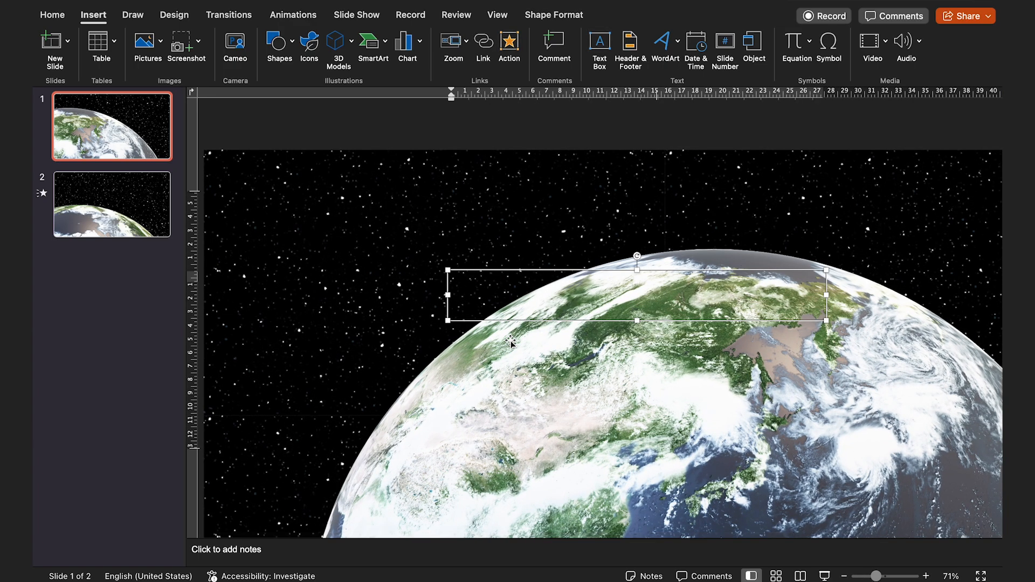
text(Layers of the Earth)
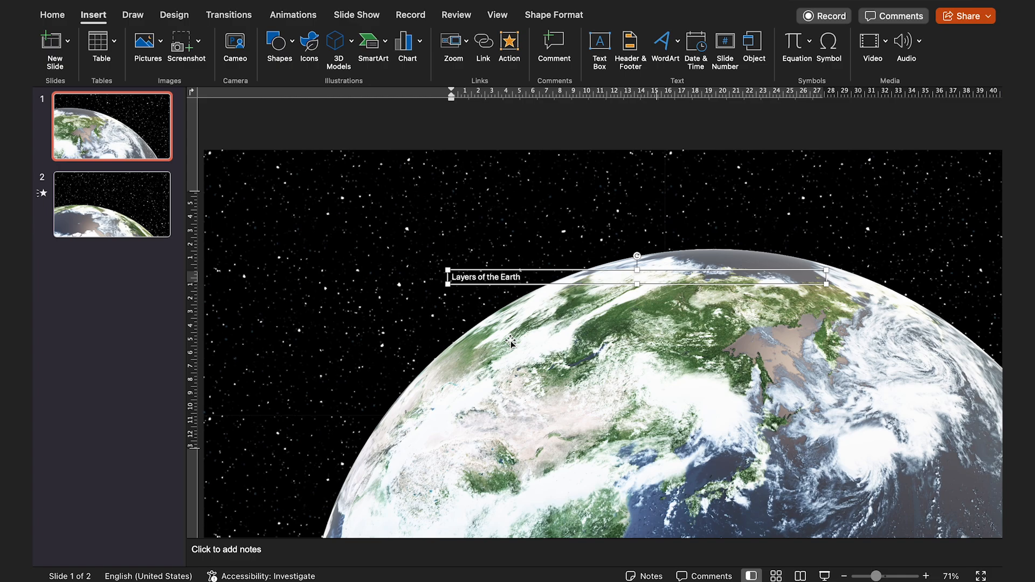
key(Escape)
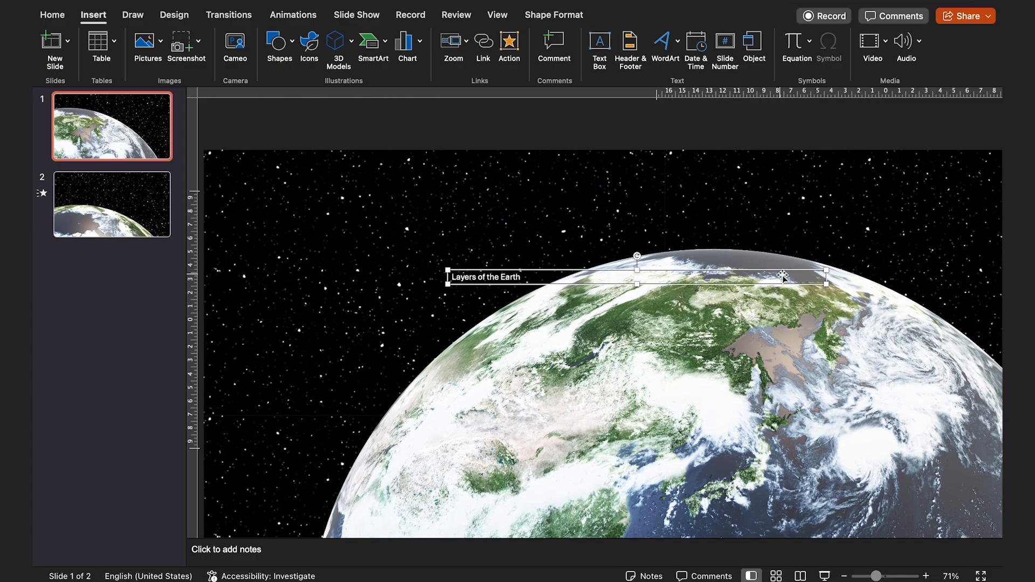
- Enlarge the "Layers of the Earth" title text to 72 pt
click(53, 14)
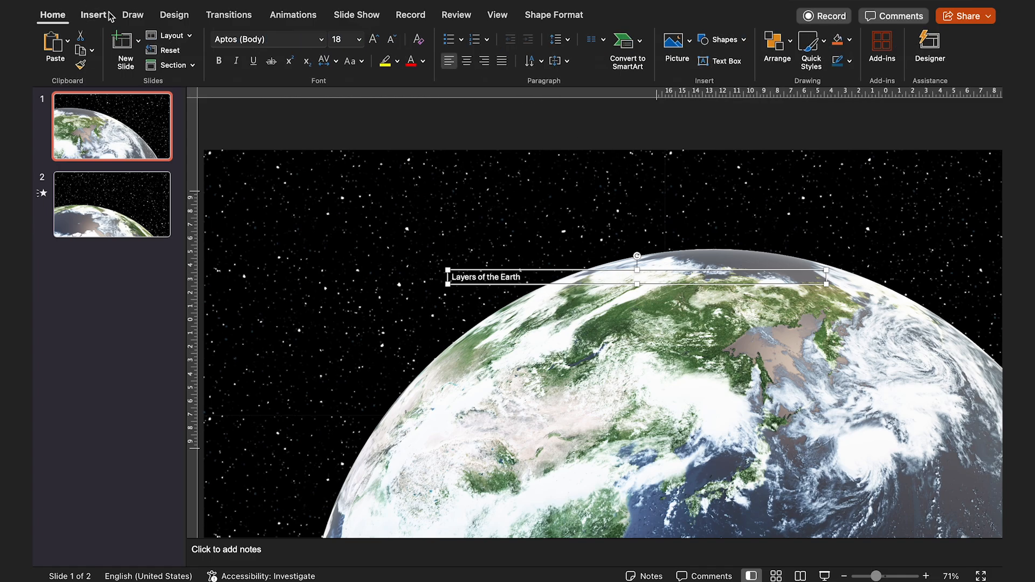
click(374, 41)
click(374, 41)
click(374, 41)
click(374, 41)
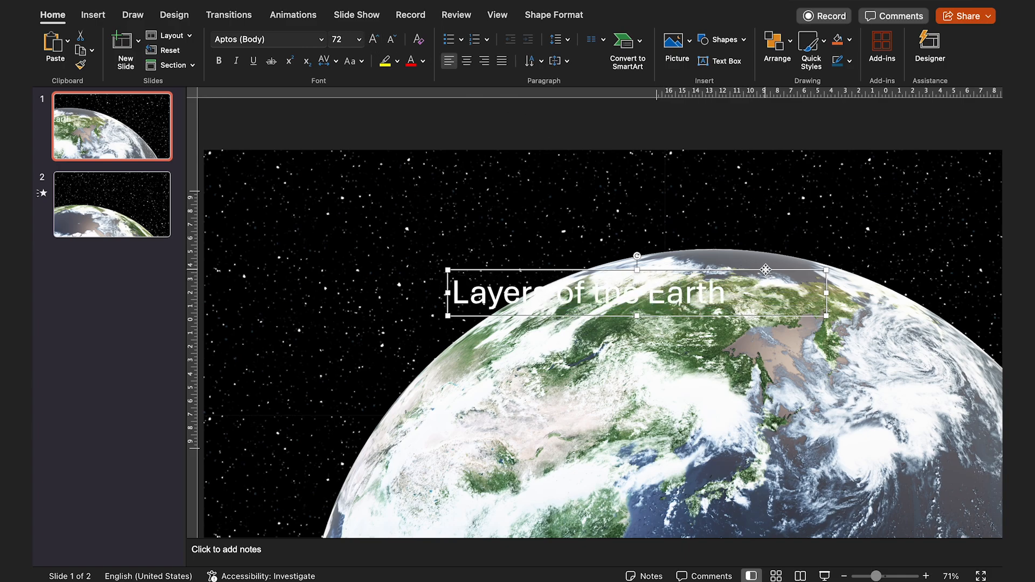
- Move the title up to the Earth's upper edge and send it backward one layer, behind the Earth
drag(765, 269, 765, 237)
click(775, 42)
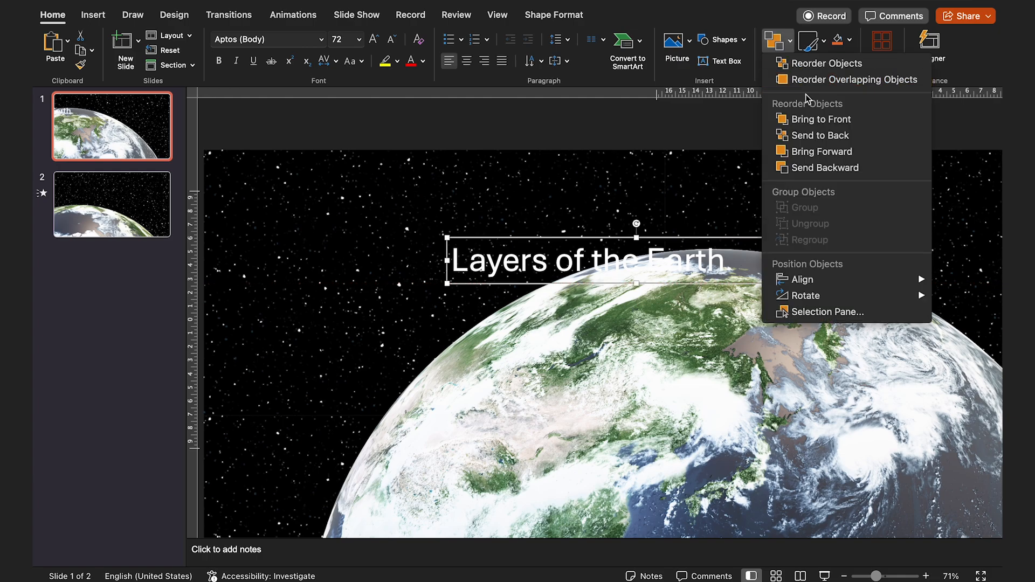
click(830, 168)
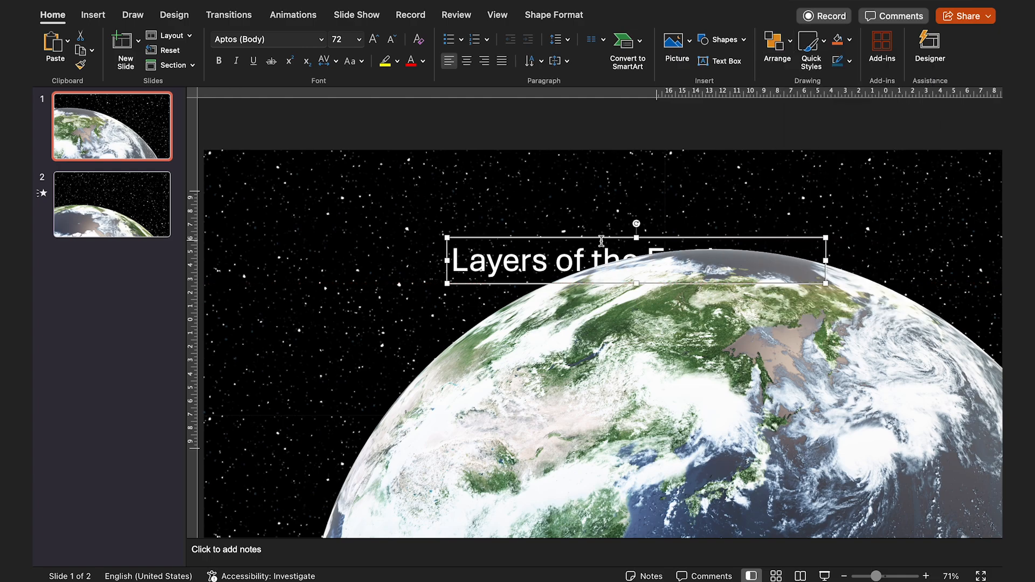
- Reposition the title near the top centre of slide 1, just above the Earth's upper edge
drag(608, 241, 799, 215)
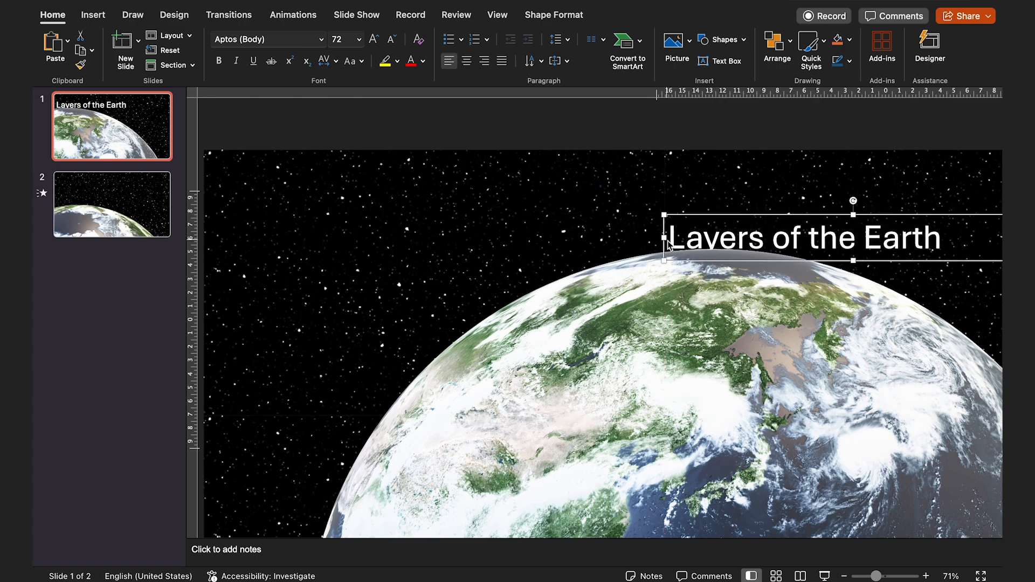
scroll(571, 261, right, 2)
scroll(571, 260, right, 4)
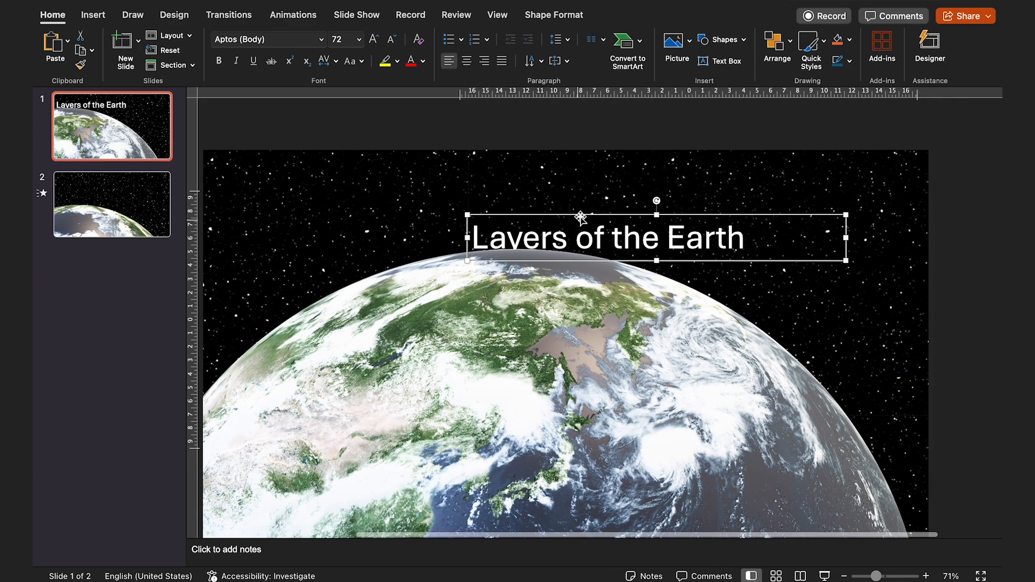
drag(591, 213, 635, 208)
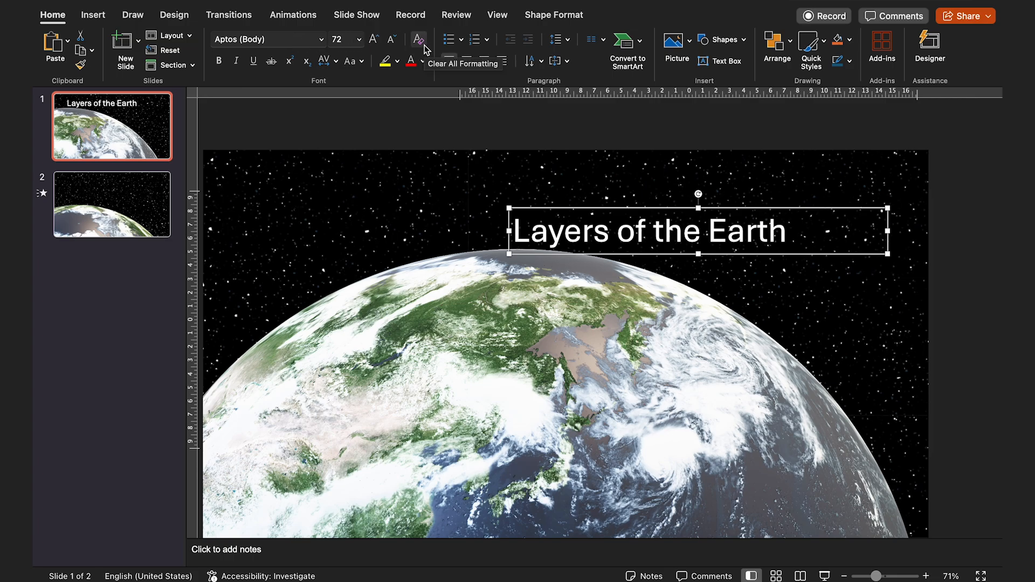
- Move the Earth on slide 1 up over the title, and rotate it to show the Atlantic between South America and Africa
scroll(572, 420, right, 3)
click(574, 423)
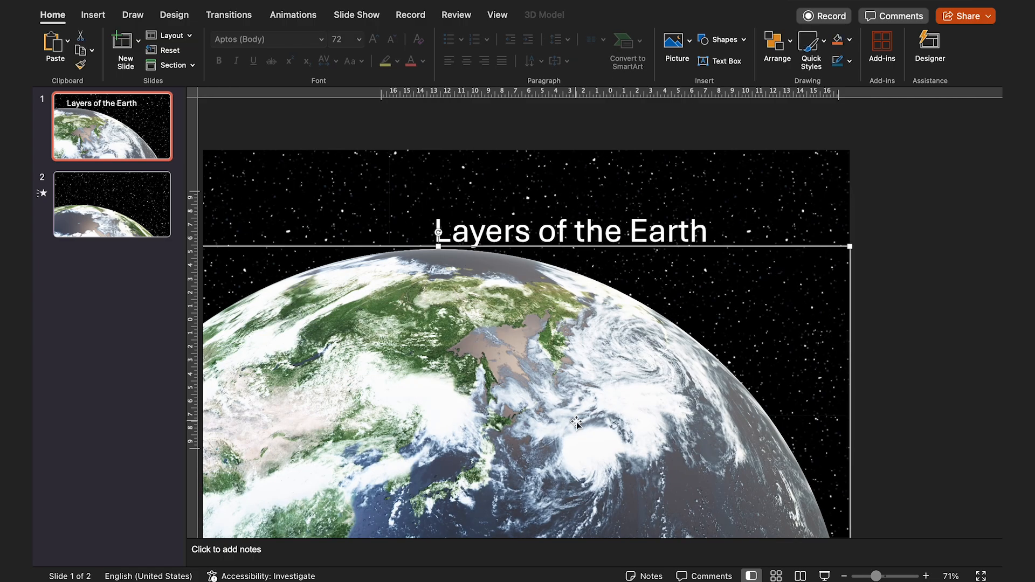
drag(552, 393, 507, 291)
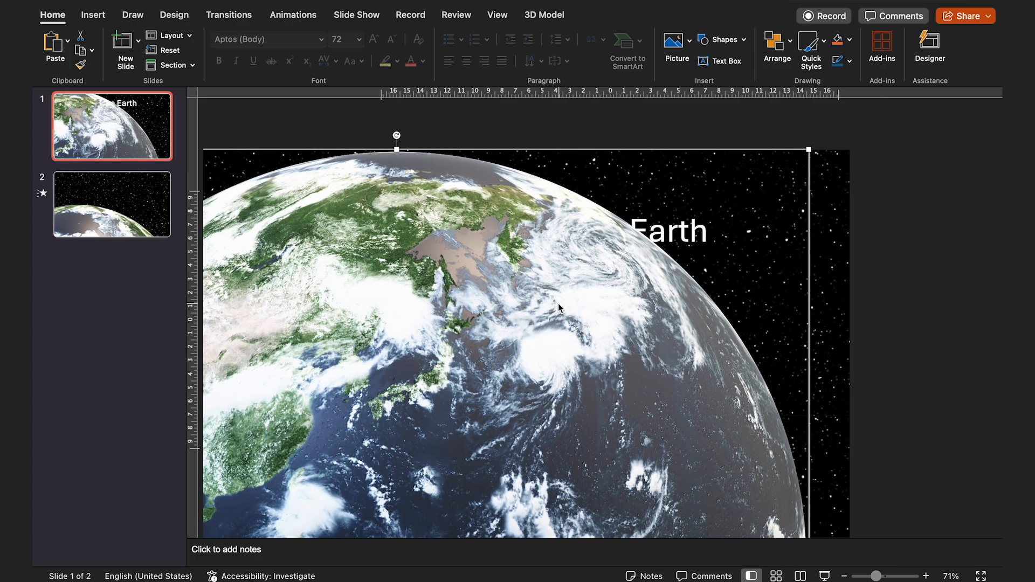
drag(580, 353, 559, 295)
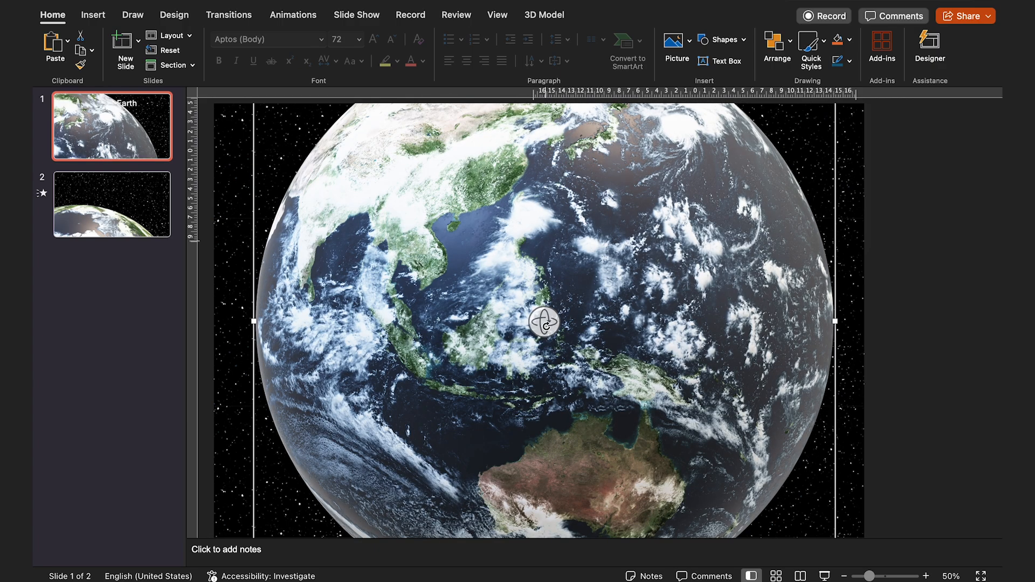
drag(544, 322, 692, 291)
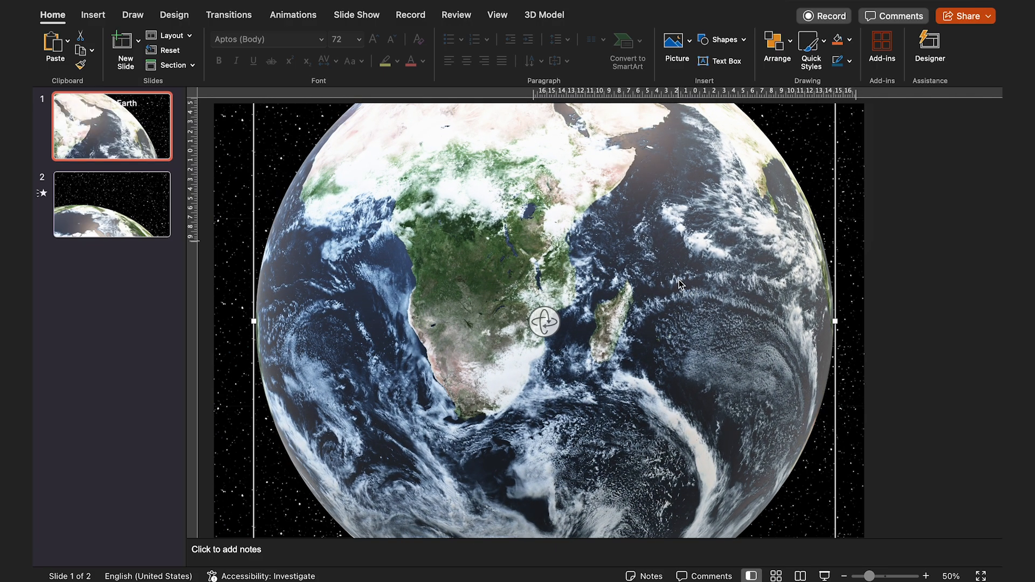
drag(544, 319, 632, 353)
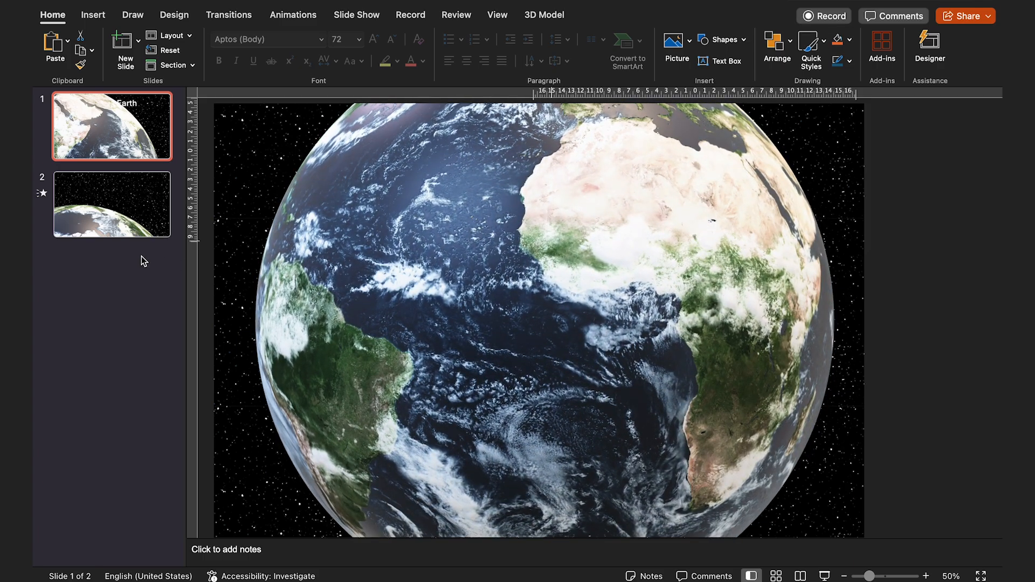
- Cut the old slide 2 and duplicate slide 1 to replace it
click(138, 209)
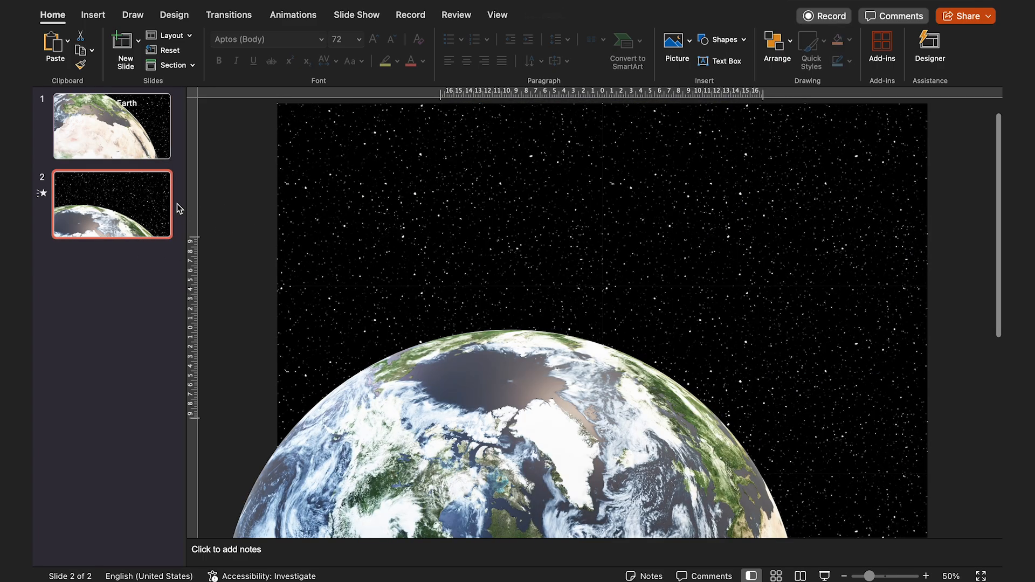
click(134, 148)
click(127, 206)
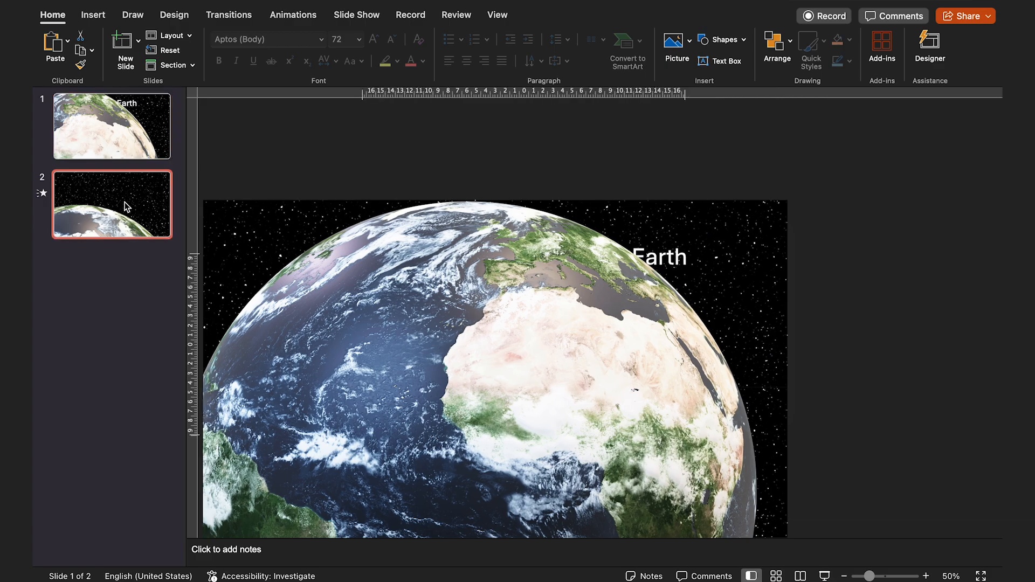
right_click(127, 207)
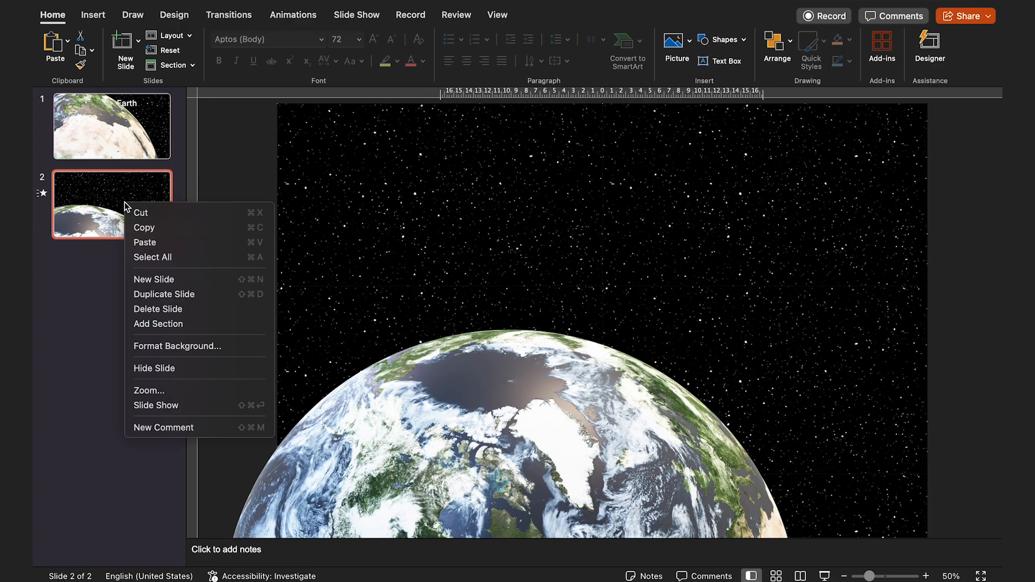
click(216, 213)
right_click(141, 148)
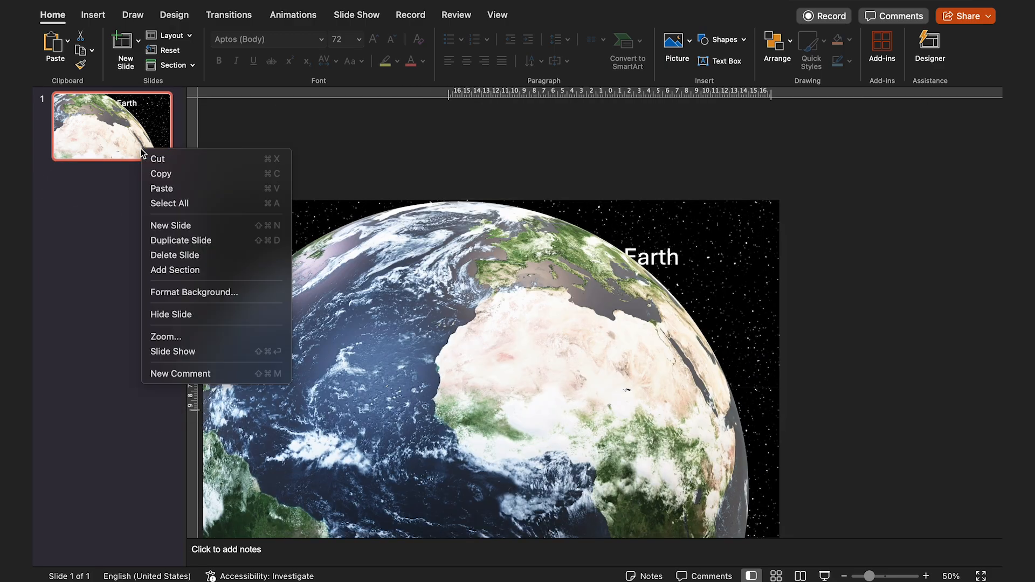
click(201, 242)
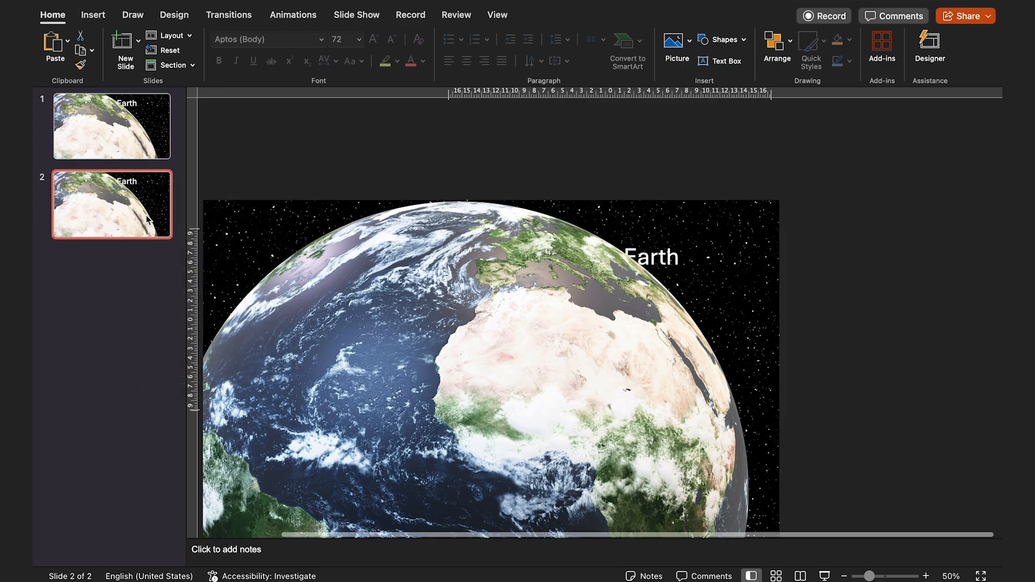
- On the duplicated slide 2, rotate the Earth to show the Pacific and North America, and move it down clear of the title
click(462, 342)
scroll(576, 333, down, 3)
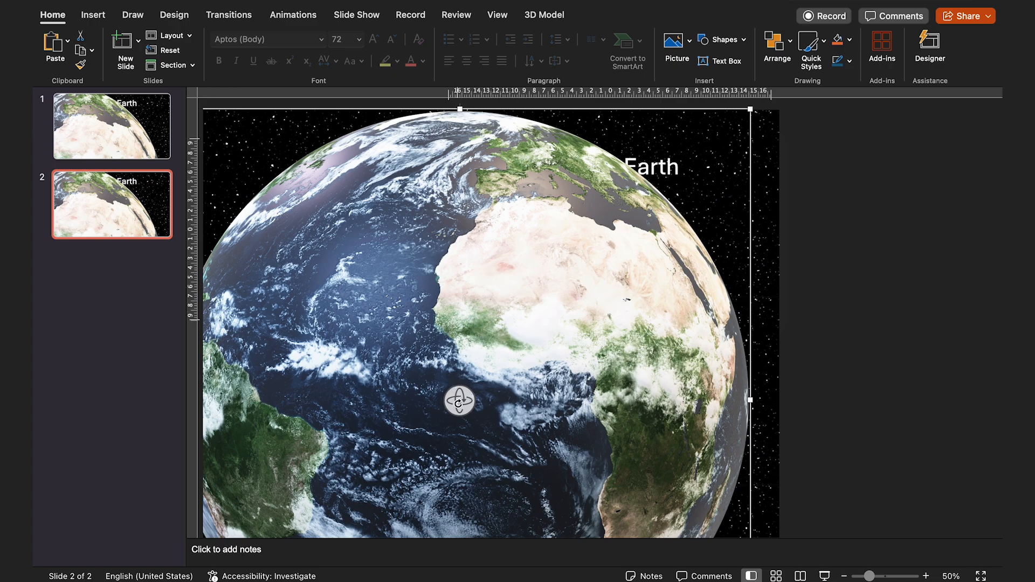
drag(443, 417, 182, 415)
click(472, 393)
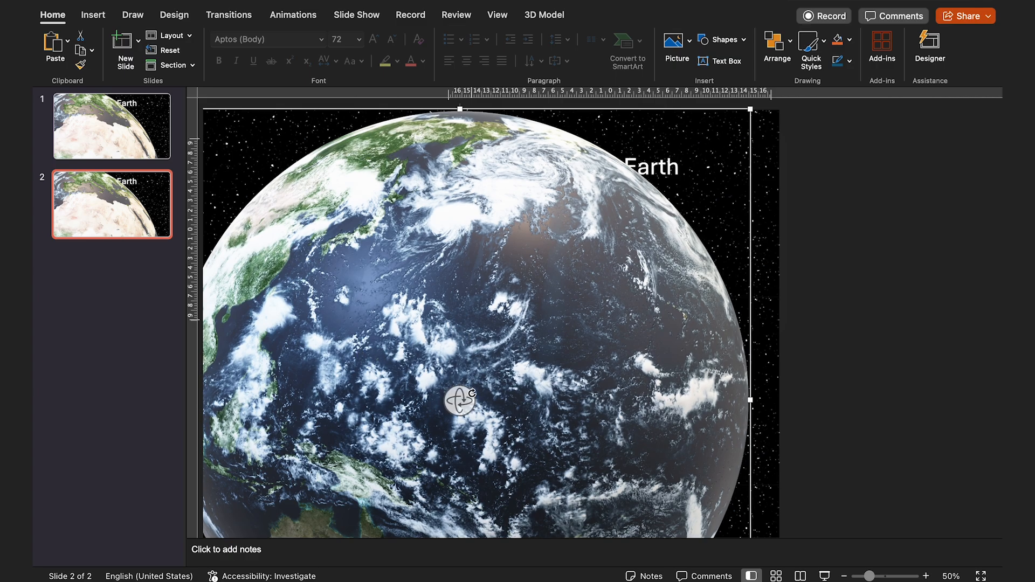
drag(470, 394, 363, 399)
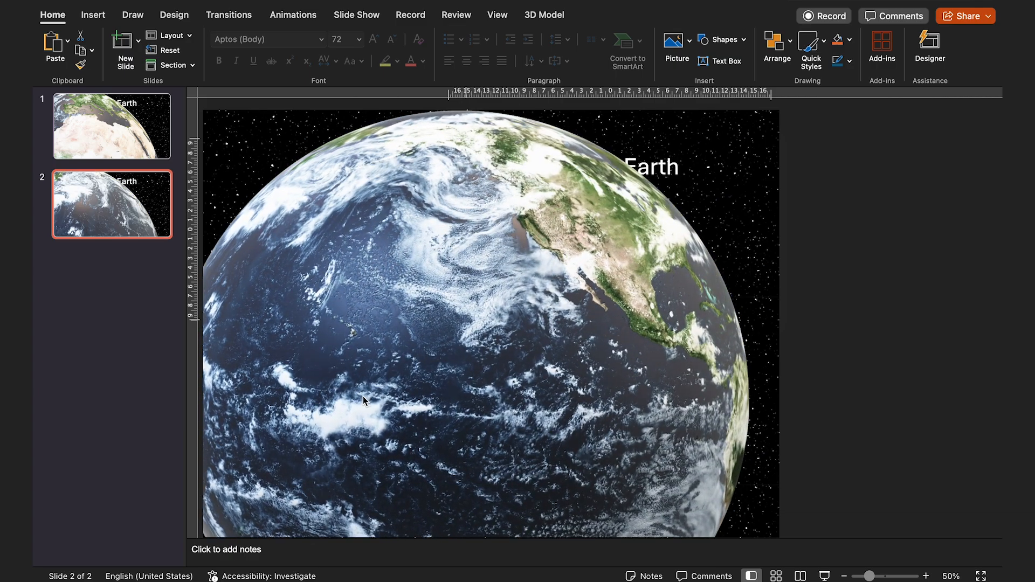
click(630, 251)
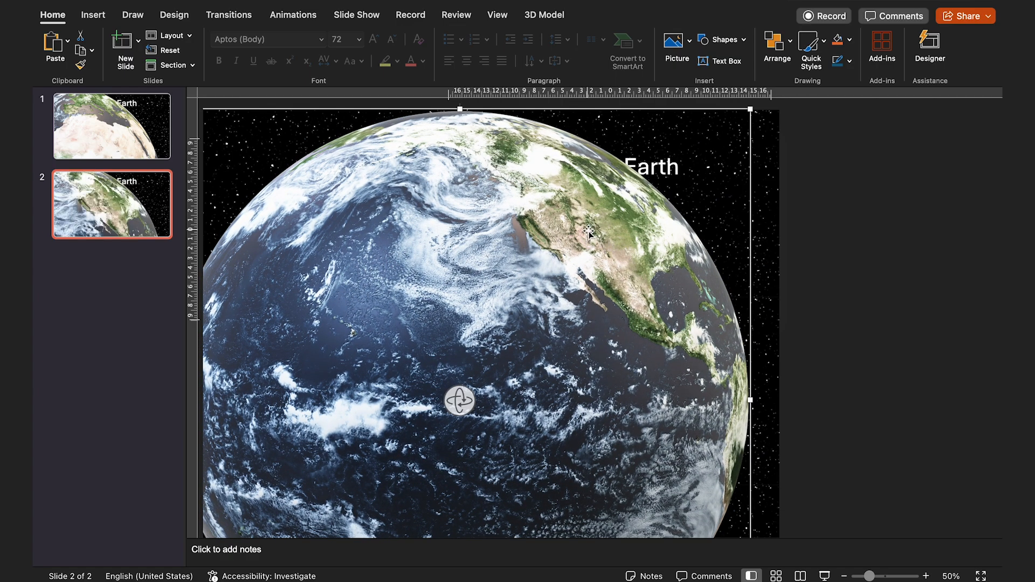
drag(604, 237, 516, 418)
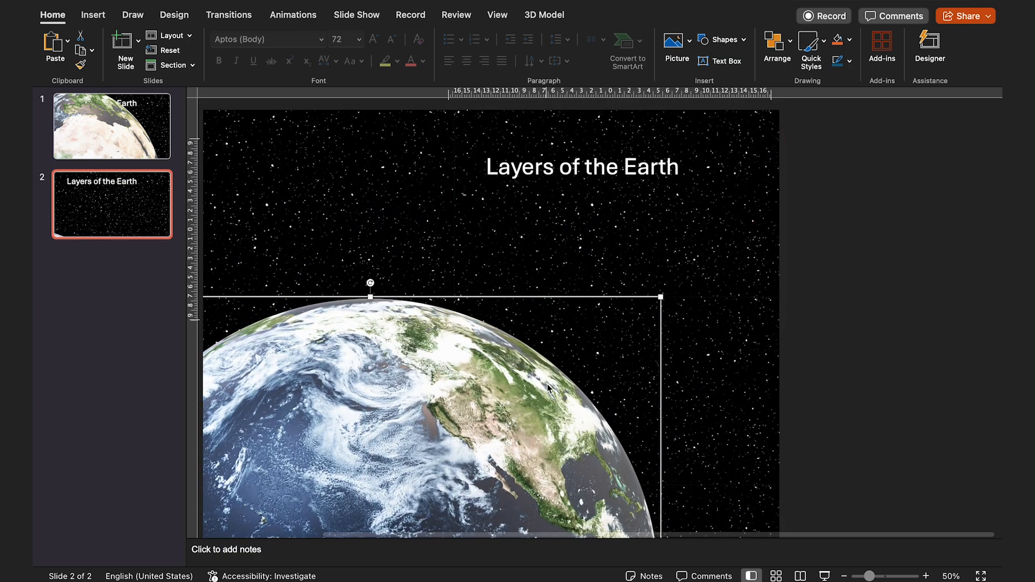
- Move the Earth on slide 2 up and to the right so its upper edge sits just below the title
drag(548, 383, 657, 285)
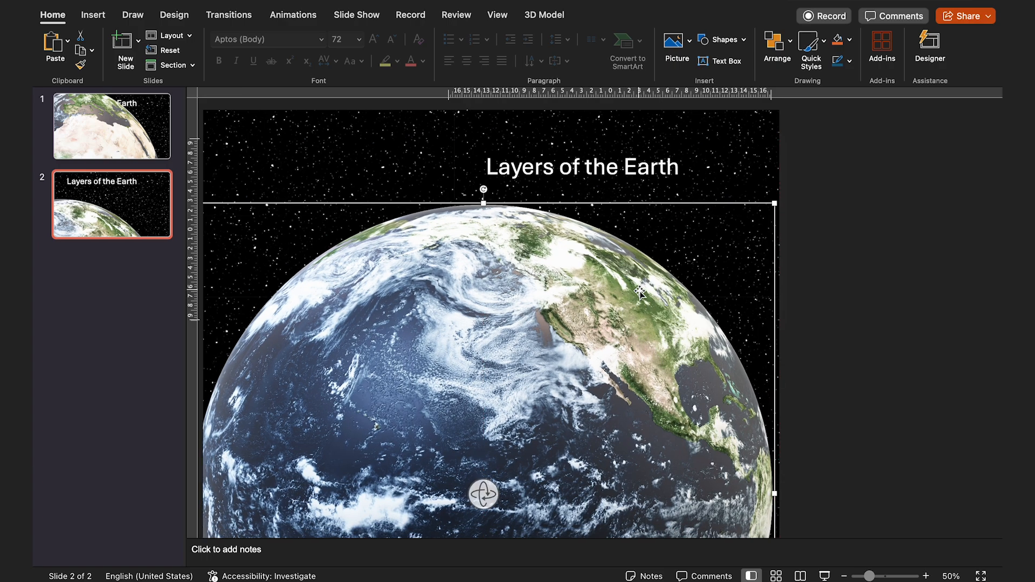
click(643, 167)
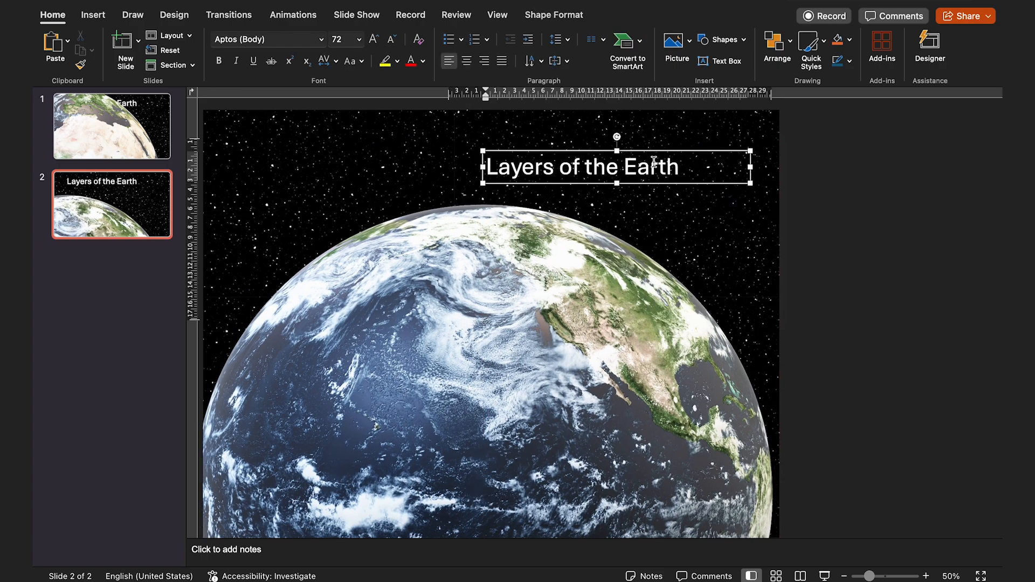
click(739, 245)
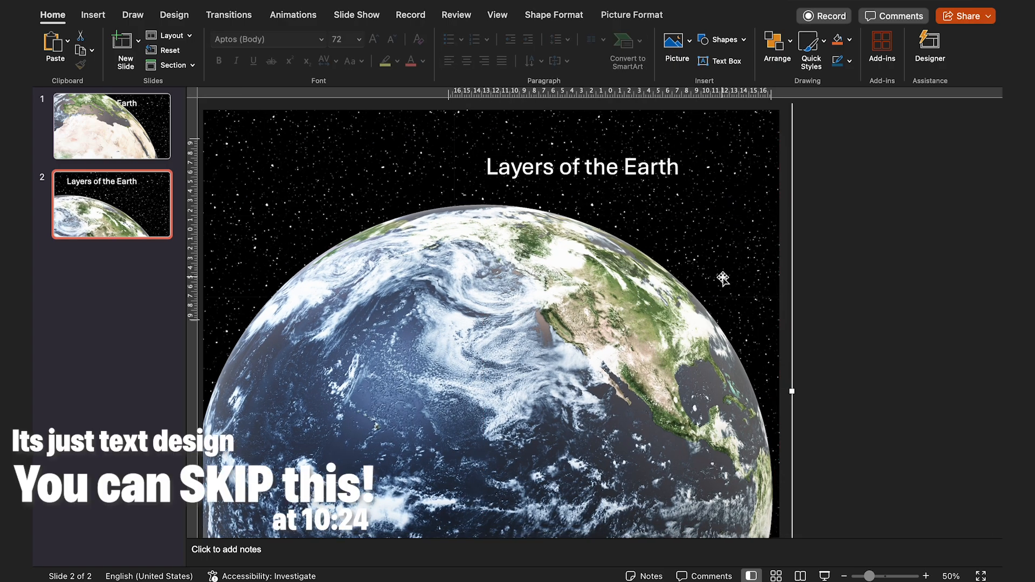
scroll(720, 277, down, 5)
scroll(663, 318, up, 4)
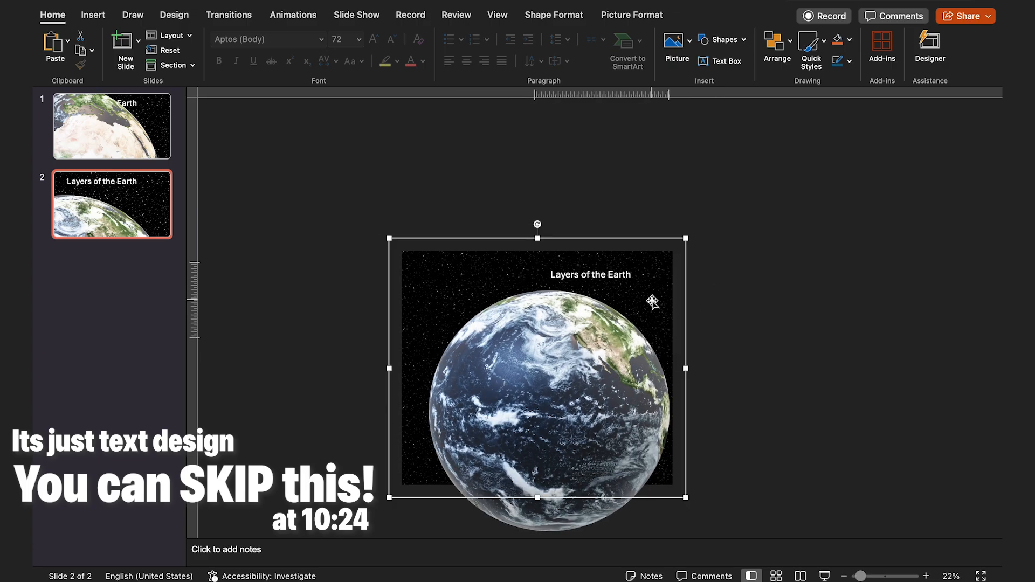
drag(652, 301, 689, 269)
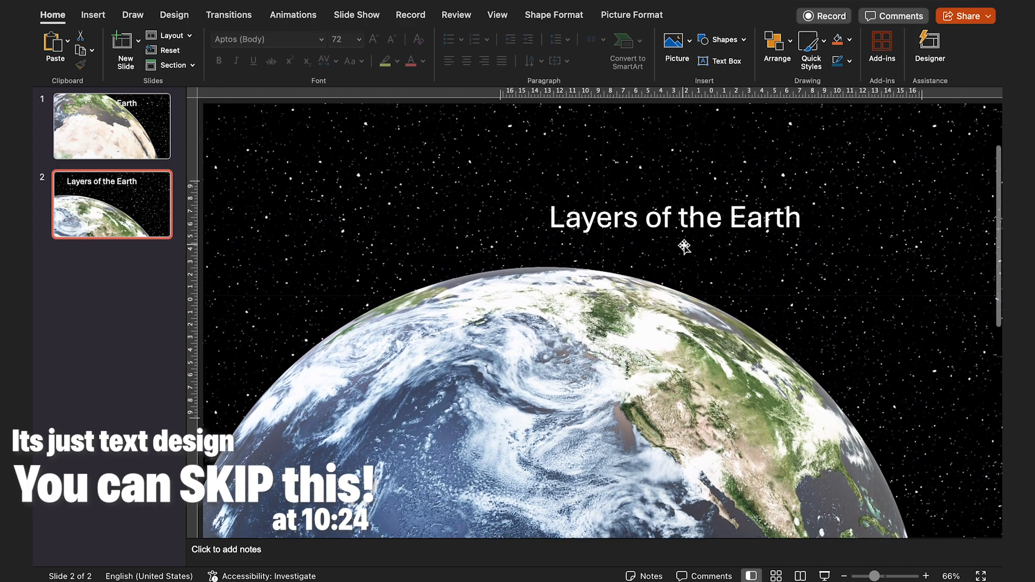
- Apply the blue bevelled WordArt style with a hard shadow to the slide 2 title
click(703, 225)
click(769, 202)
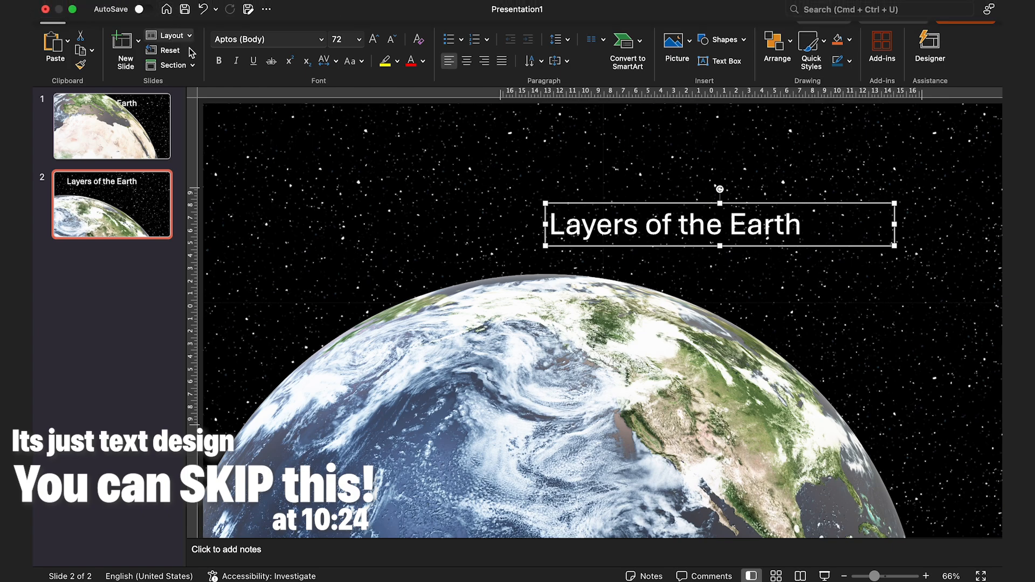
click(174, 15)
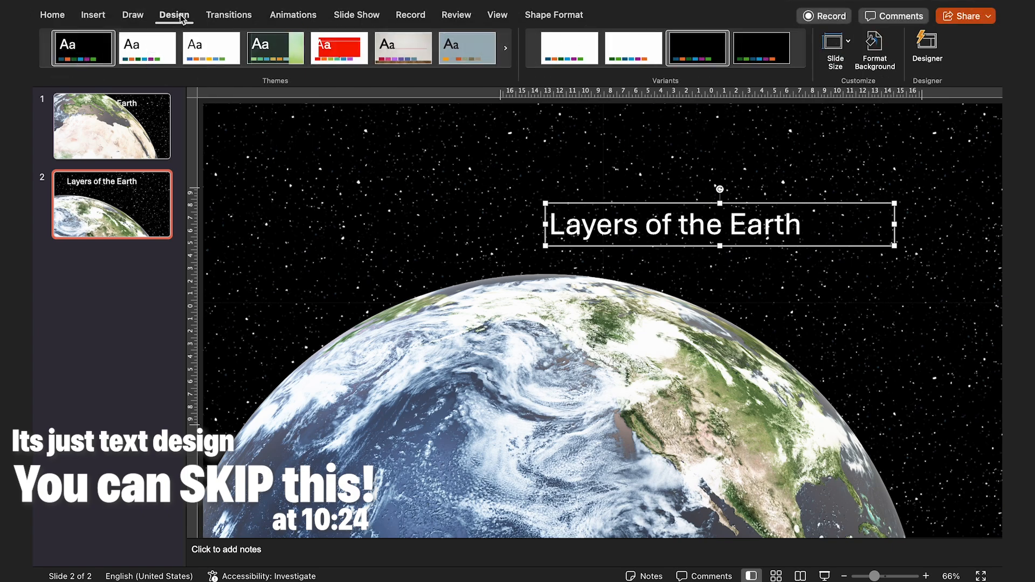
click(533, 16)
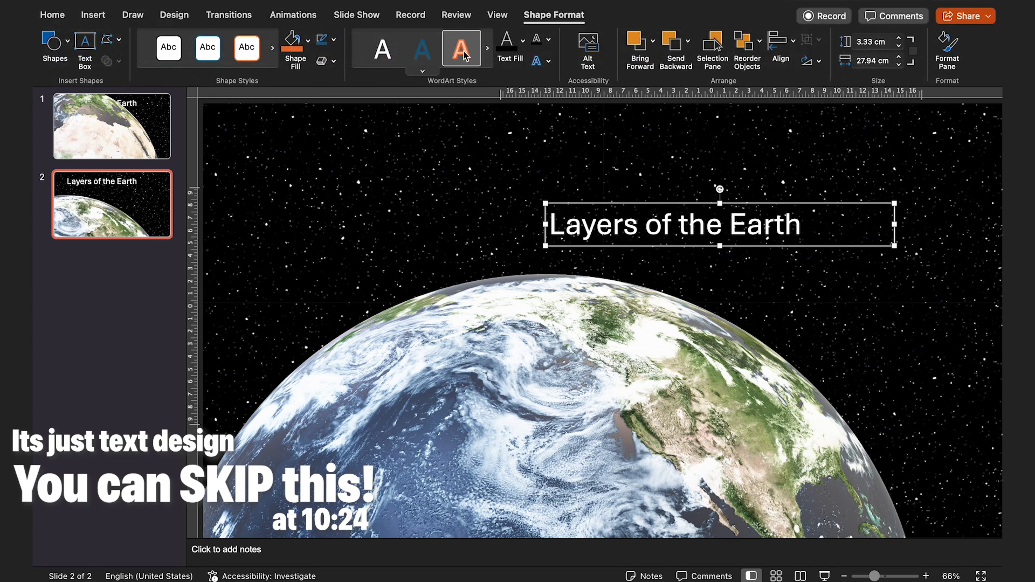
click(423, 71)
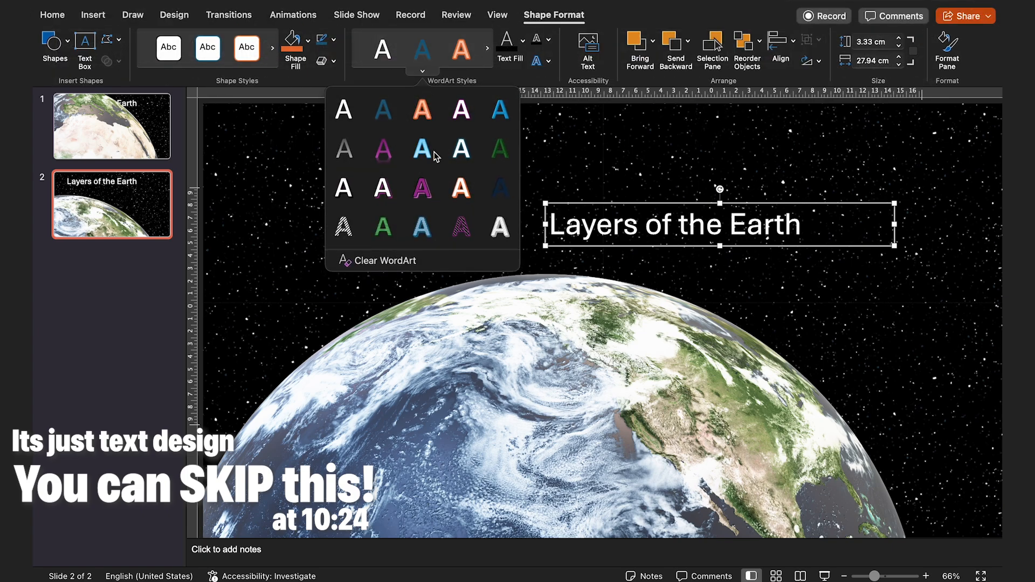
click(488, 50)
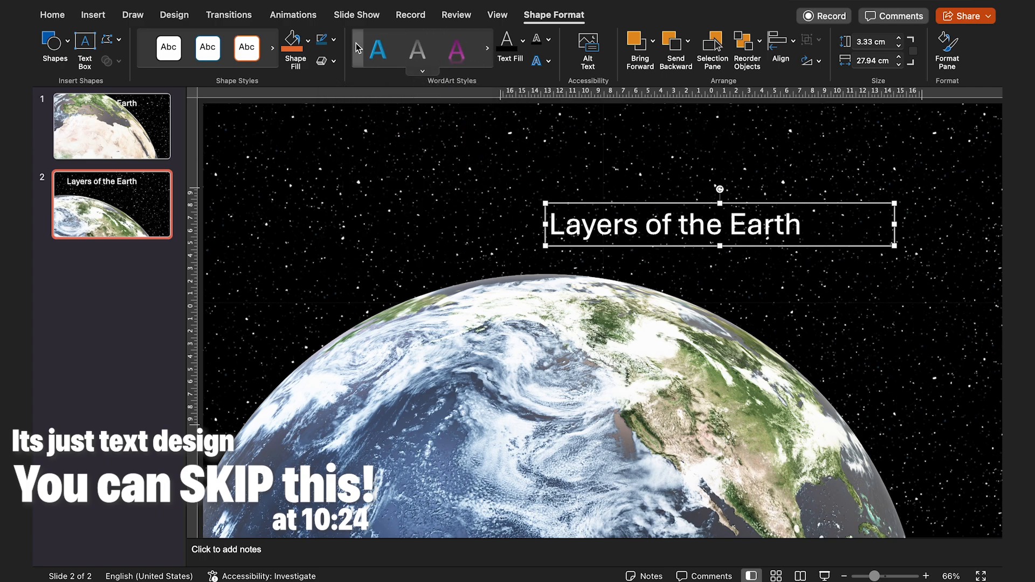
click(358, 50)
click(357, 48)
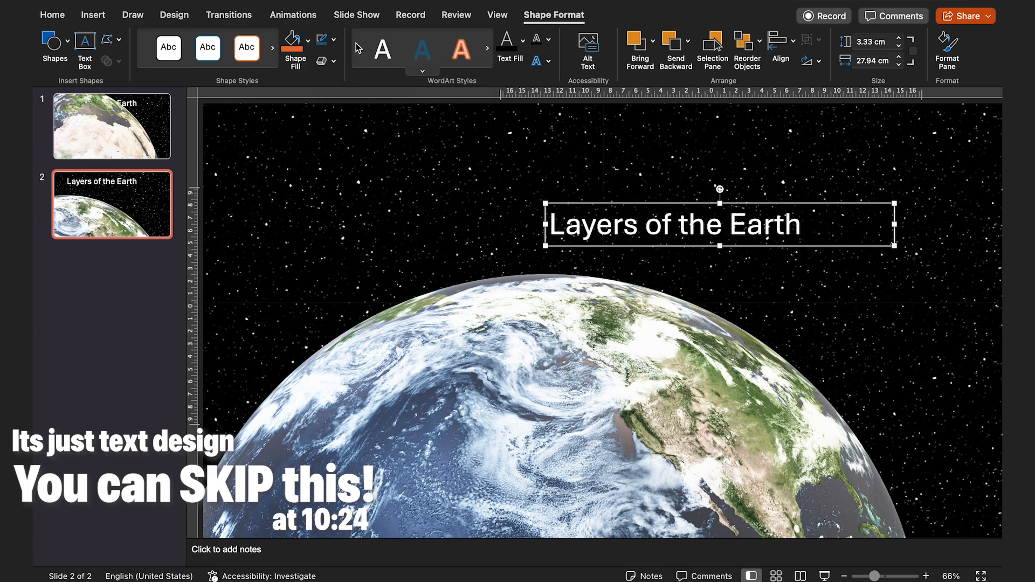
click(485, 51)
click(486, 51)
click(486, 51)
click(485, 52)
click(486, 52)
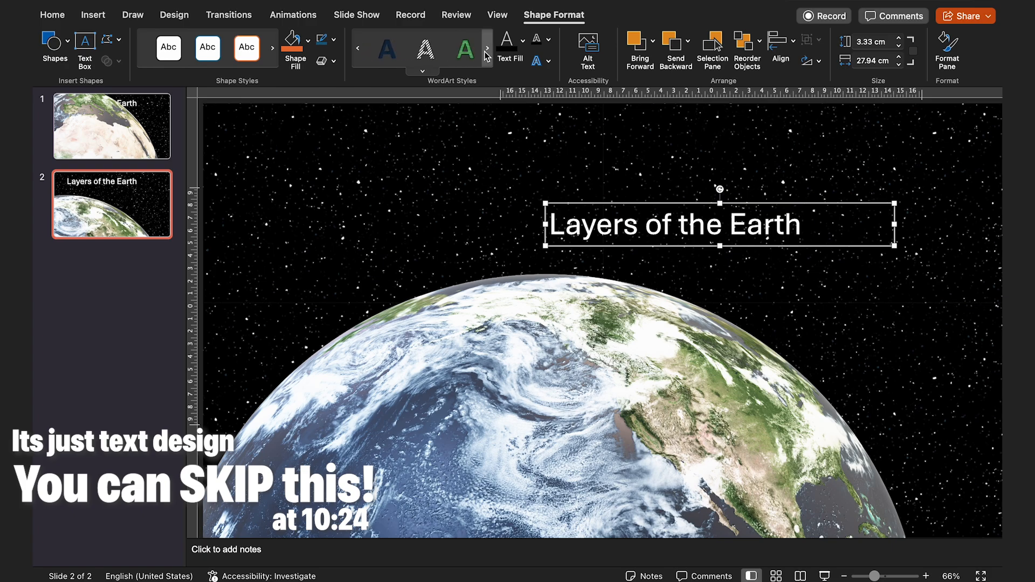
click(486, 52)
click(461, 51)
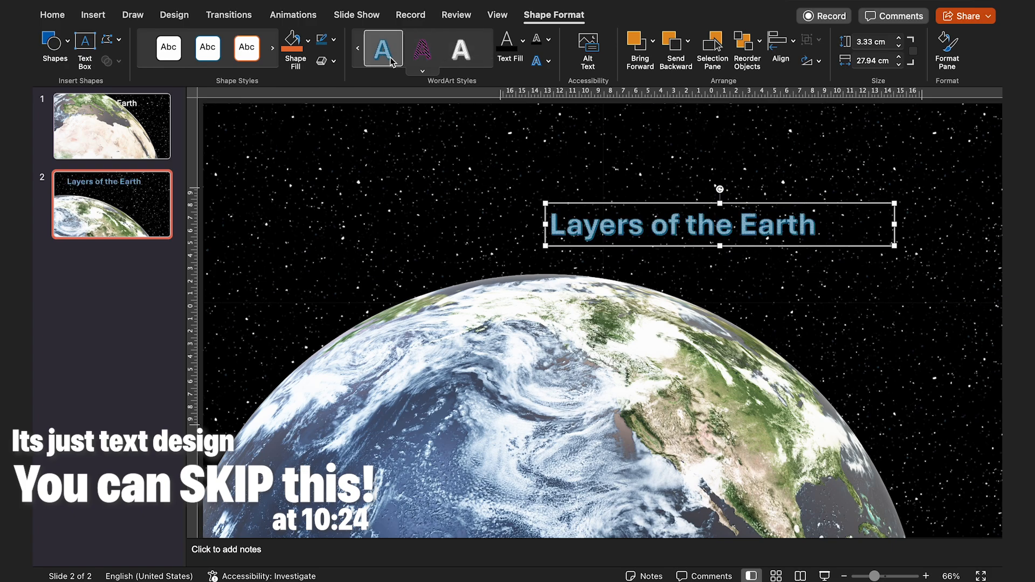
click(412, 61)
click(383, 50)
- Remove the fill from the title text and give it a white text outline
click(523, 41)
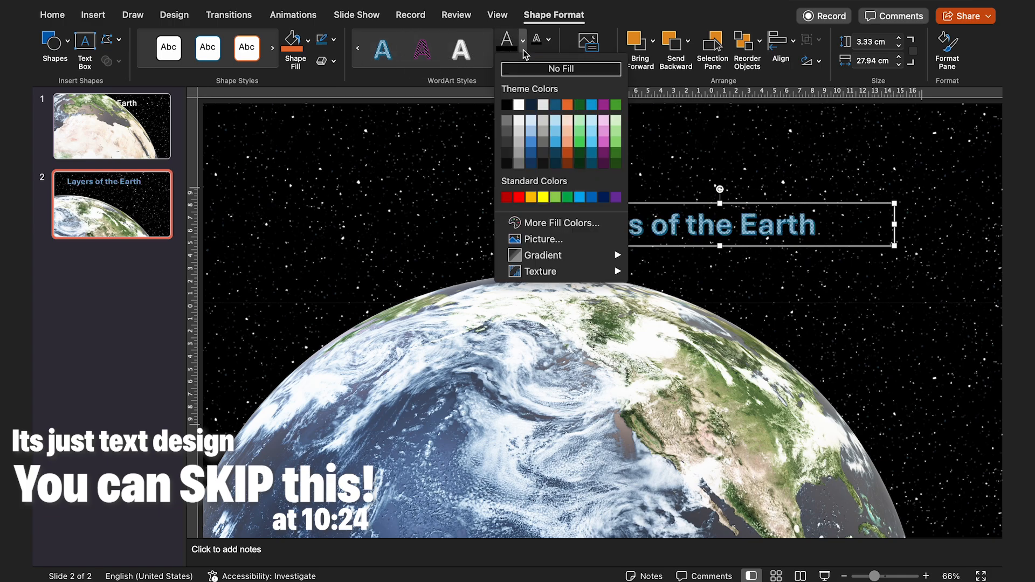
click(534, 69)
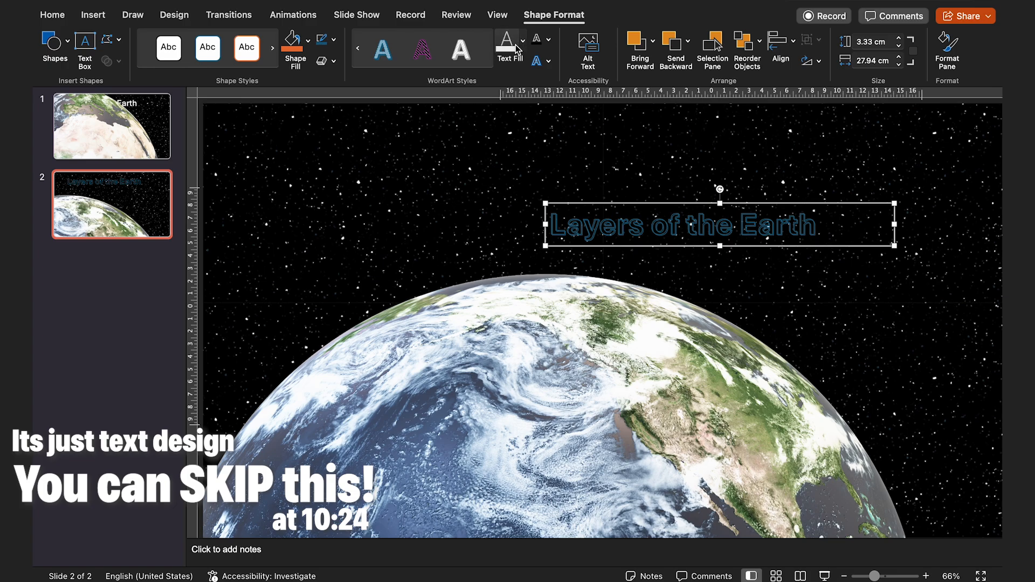
click(548, 39)
click(555, 101)
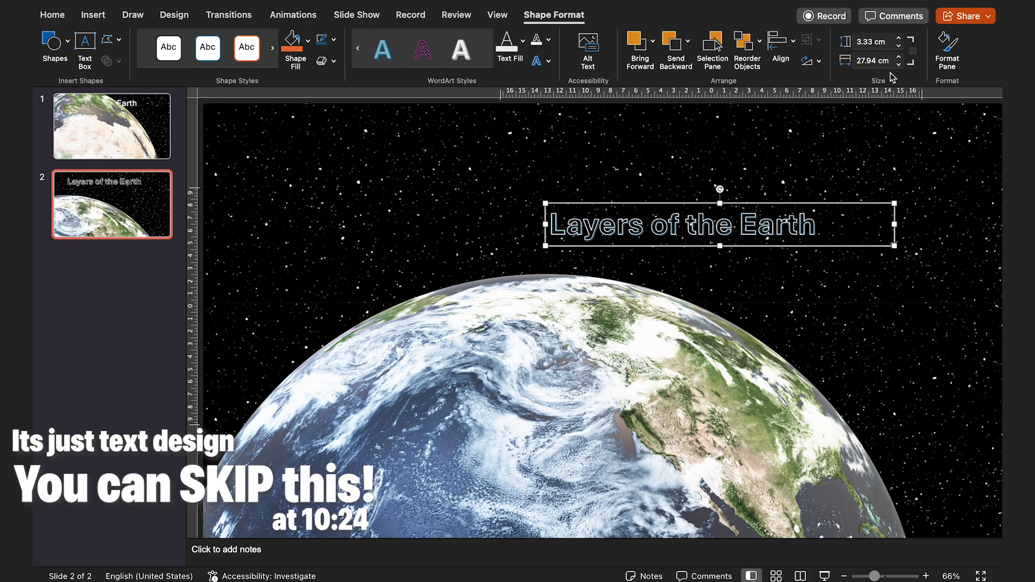
- Set the title text's 3-D X rotation to 30°
click(948, 49)
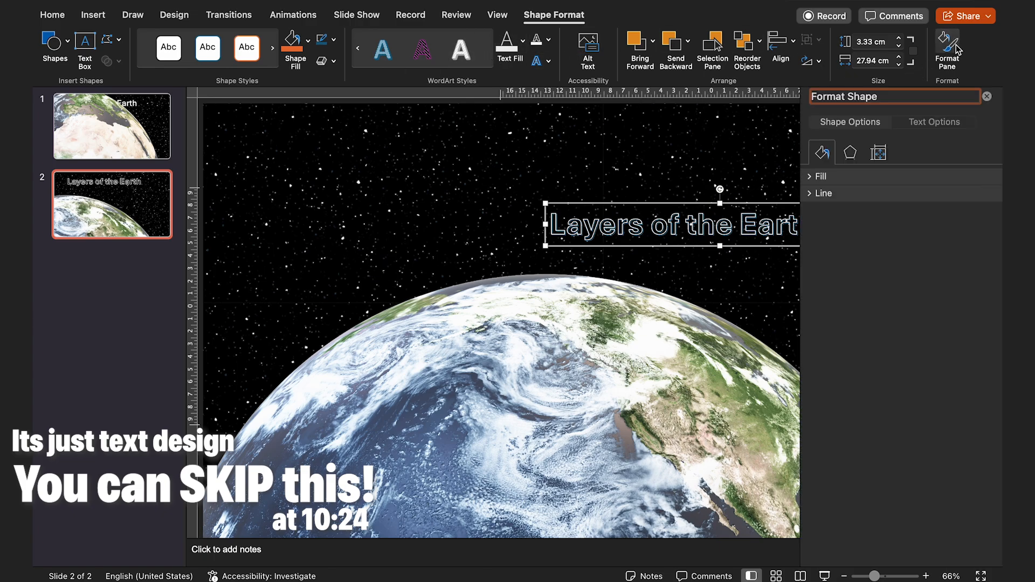
click(945, 121)
click(850, 154)
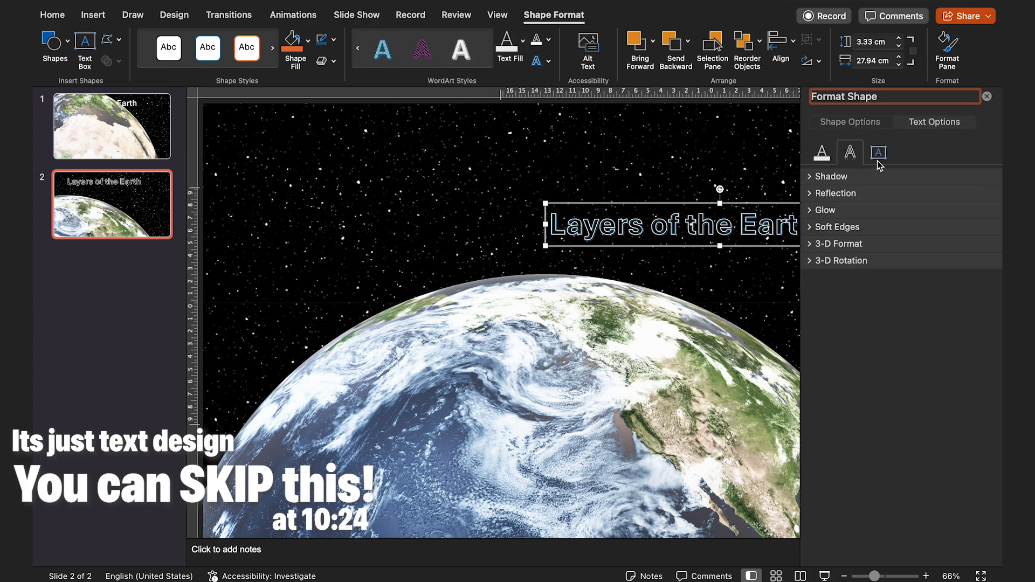
click(878, 160)
click(839, 162)
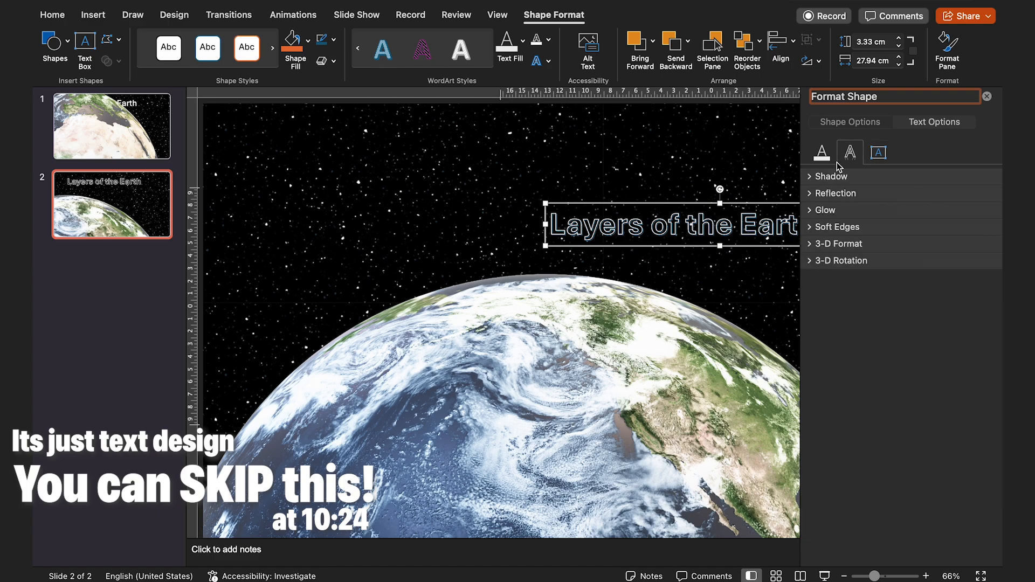
click(811, 247)
click(813, 247)
click(812, 262)
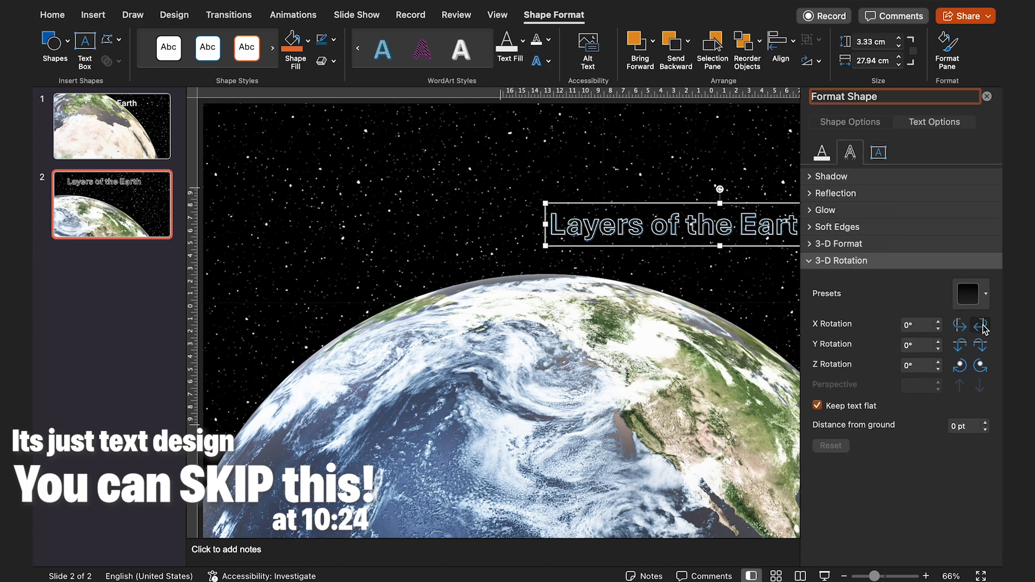
click(960, 325)
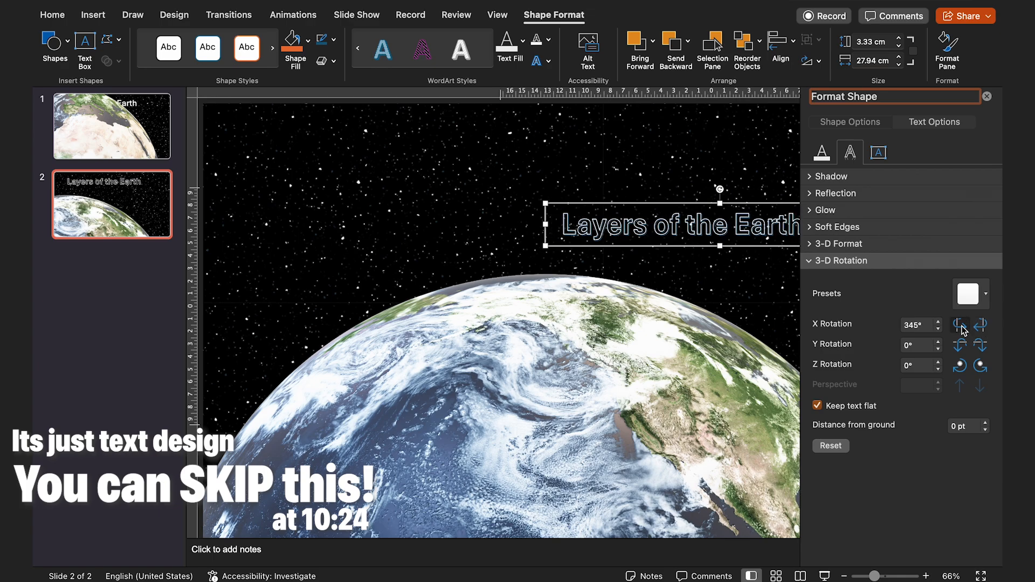
click(981, 326)
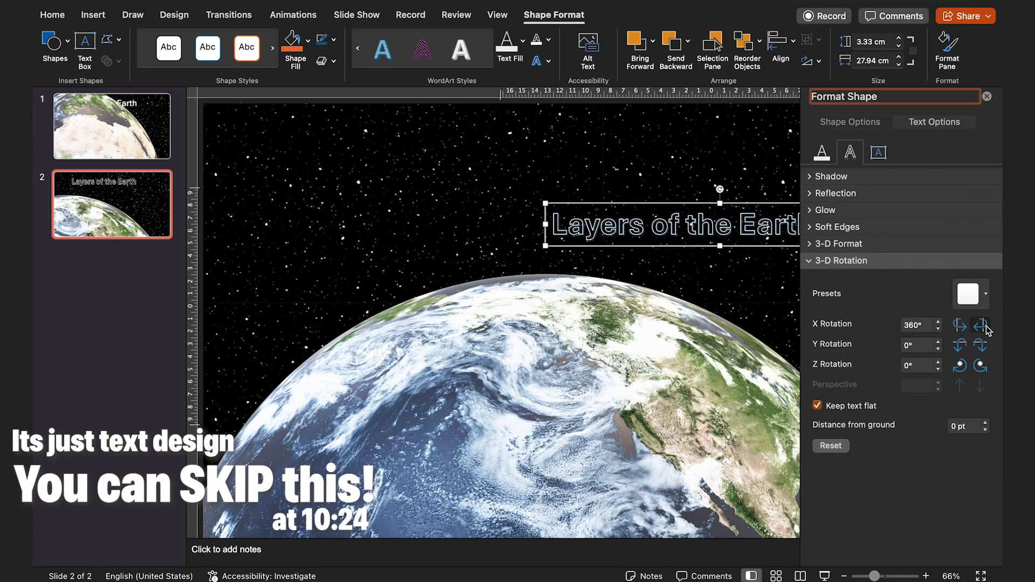
click(981, 325)
click(981, 325)
click(981, 325)
- Try different 3-D Y and Z rotations on the title text and return both to 0°
click(960, 345)
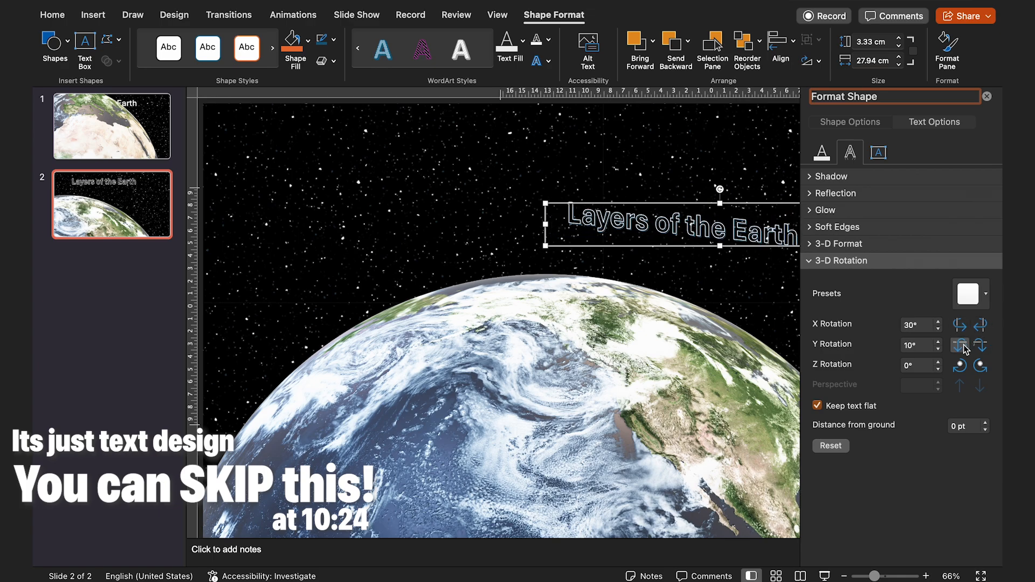
click(981, 345)
click(981, 345)
click(960, 366)
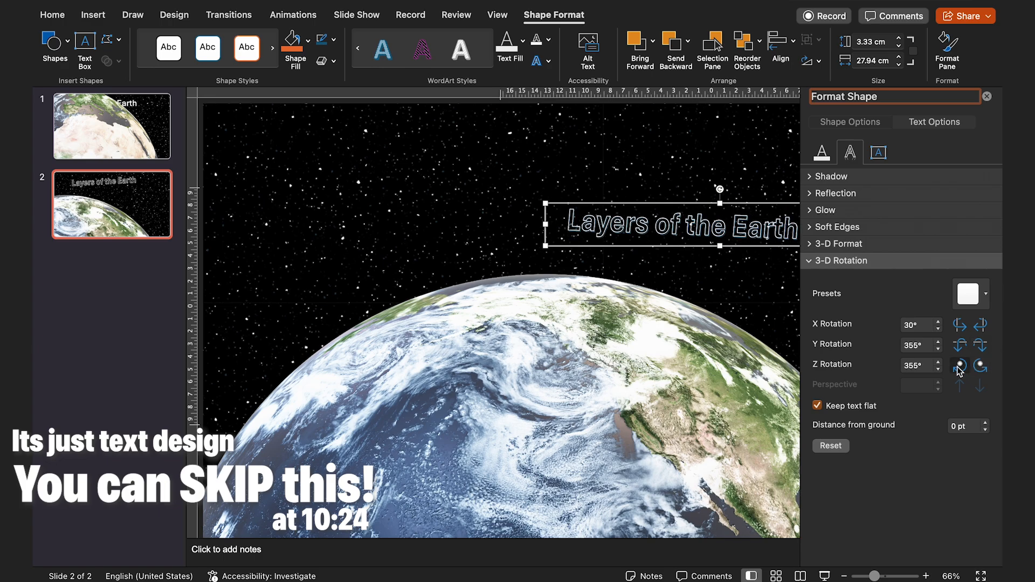
click(959, 370)
click(960, 369)
click(981, 369)
click(980, 369)
click(981, 370)
click(981, 369)
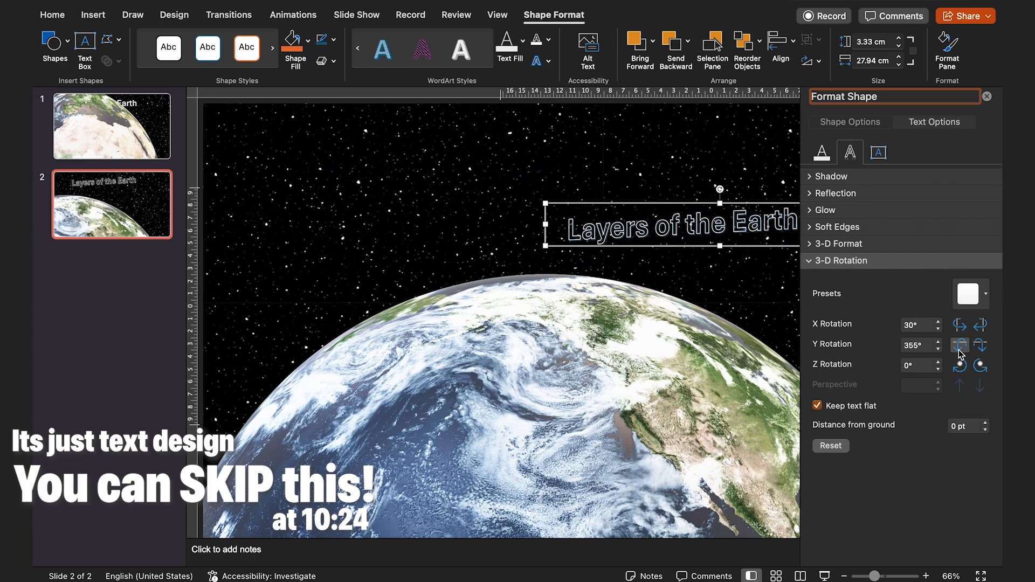
click(959, 350)
click(959, 349)
click(985, 349)
click(985, 349)
click(959, 349)
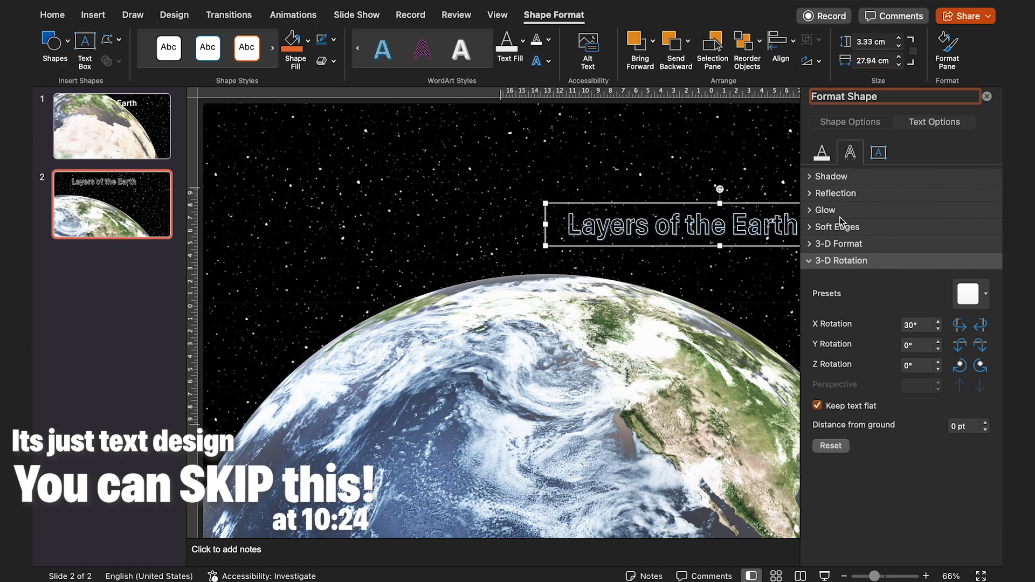
- Examine the title's text outline, text effects and text box settings
click(821, 154)
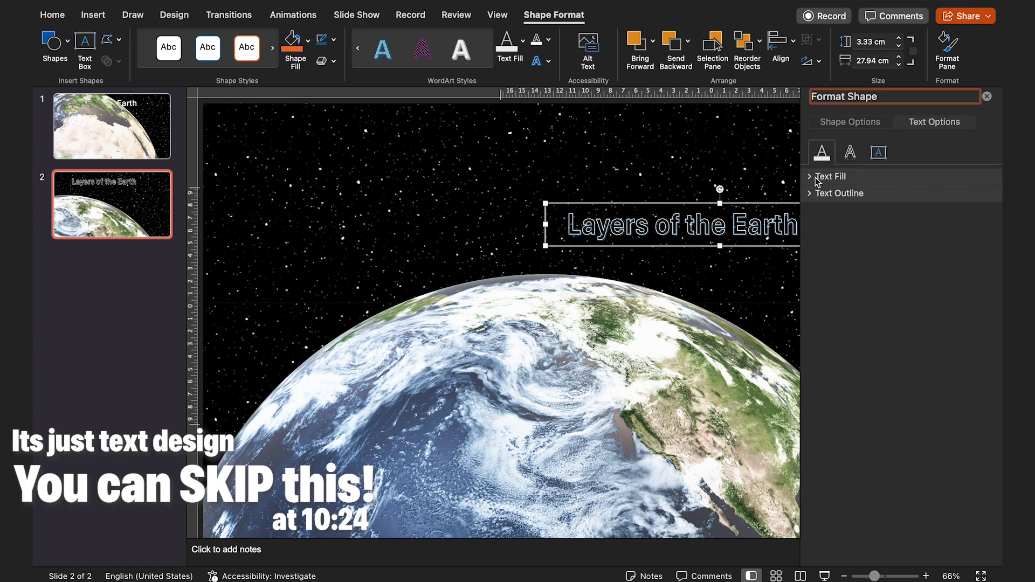
click(825, 193)
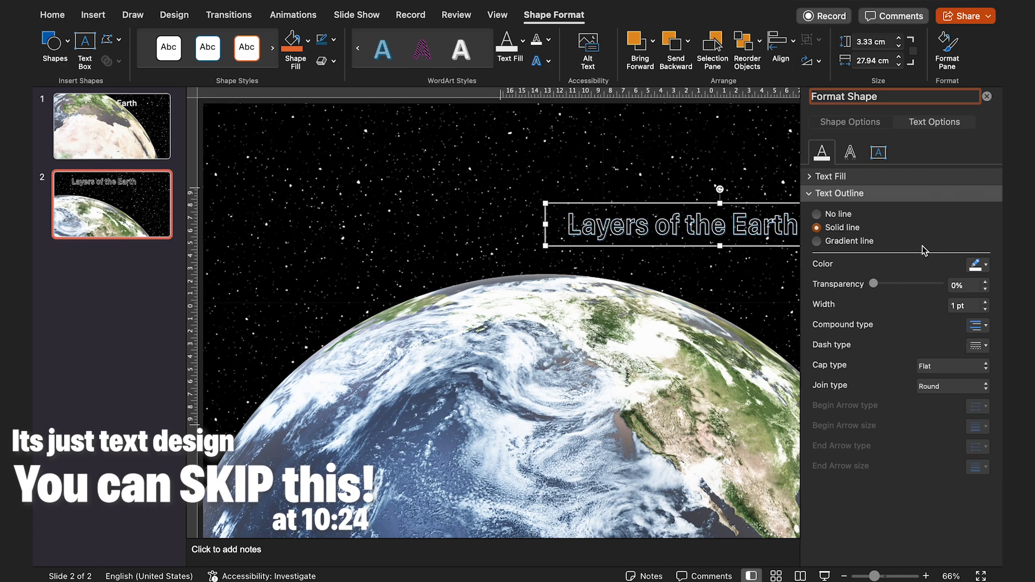
click(850, 154)
click(831, 156)
click(851, 155)
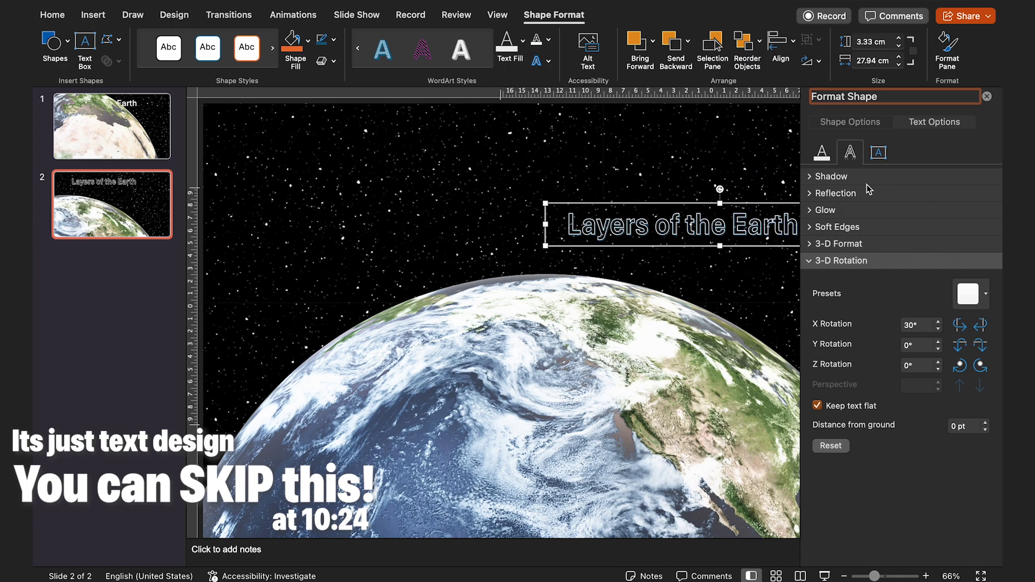
click(877, 155)
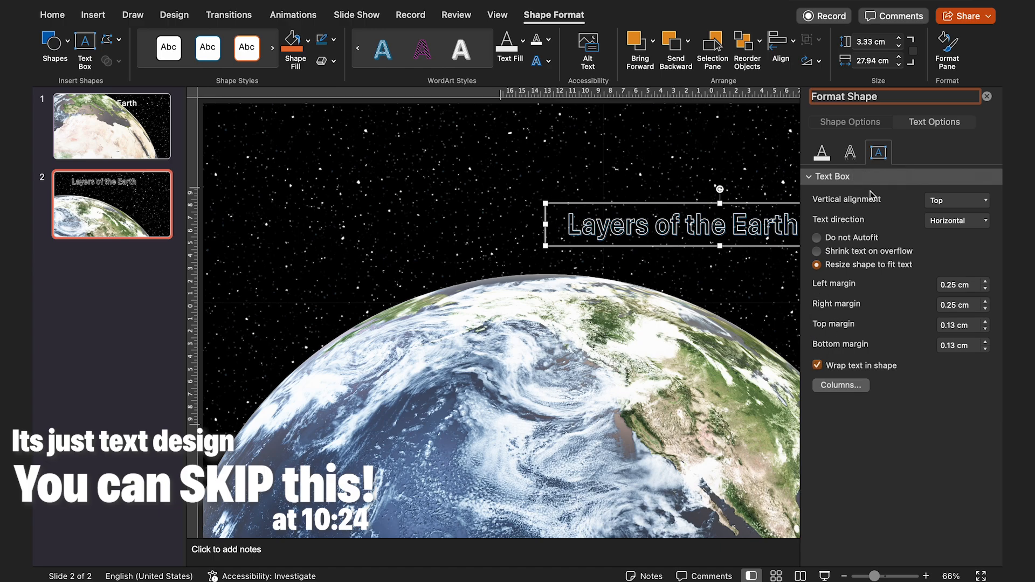
click(849, 153)
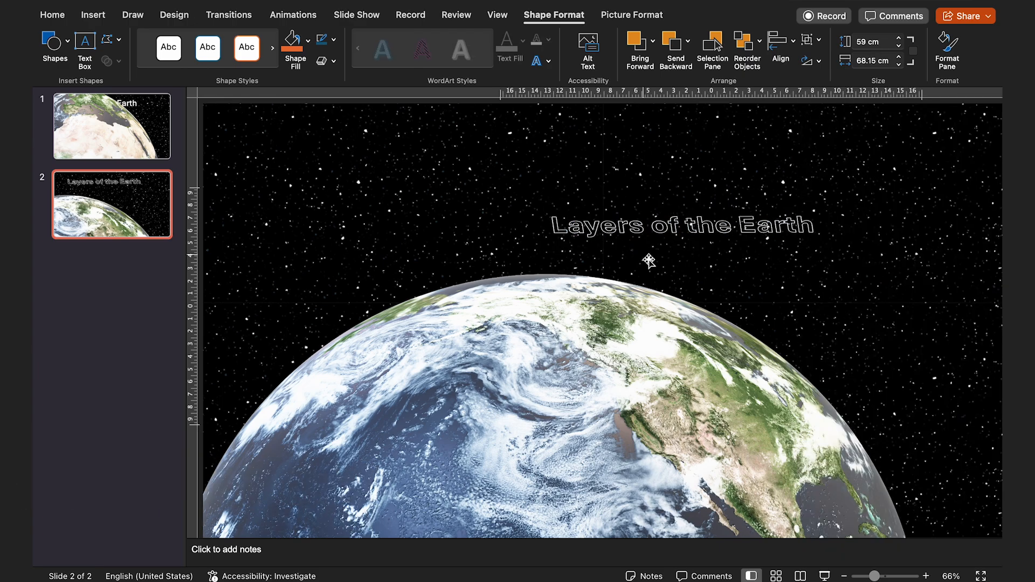
click(750, 225)
click(787, 200)
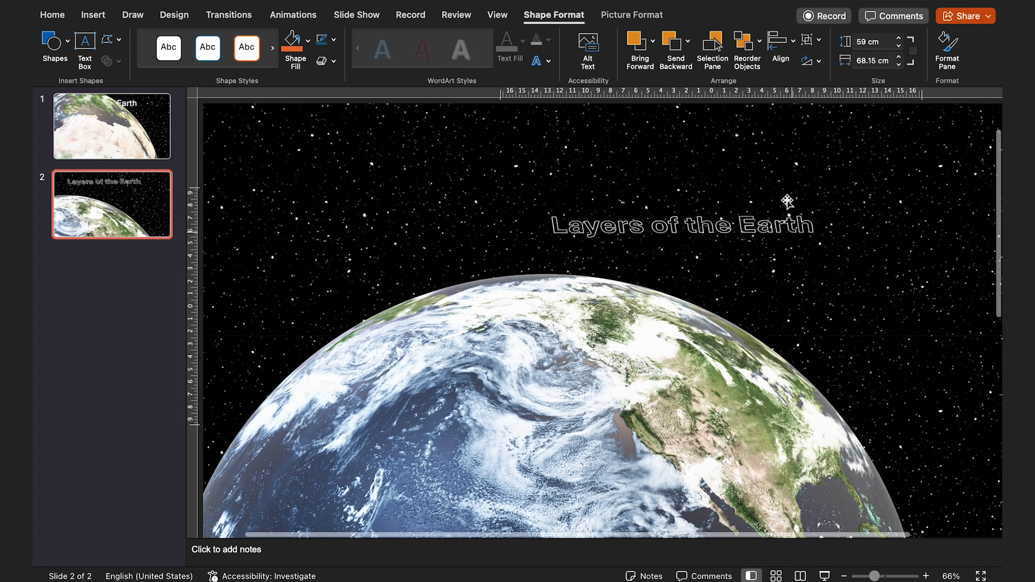
click(782, 225)
click(836, 204)
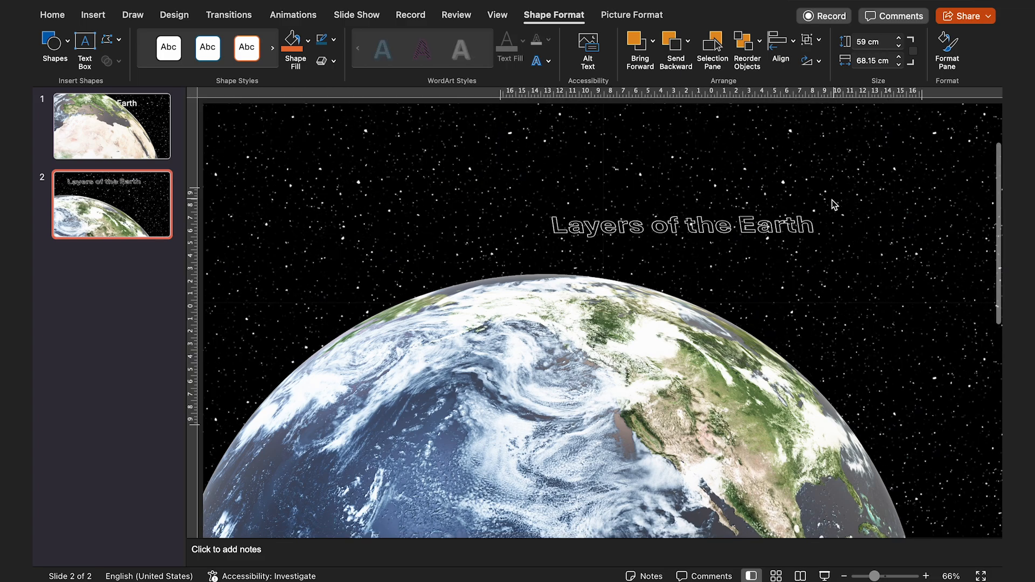
- Copy the outlined "Layers of the Earth" title from slide 2 and replace slide 1's plain title with it
click(795, 215)
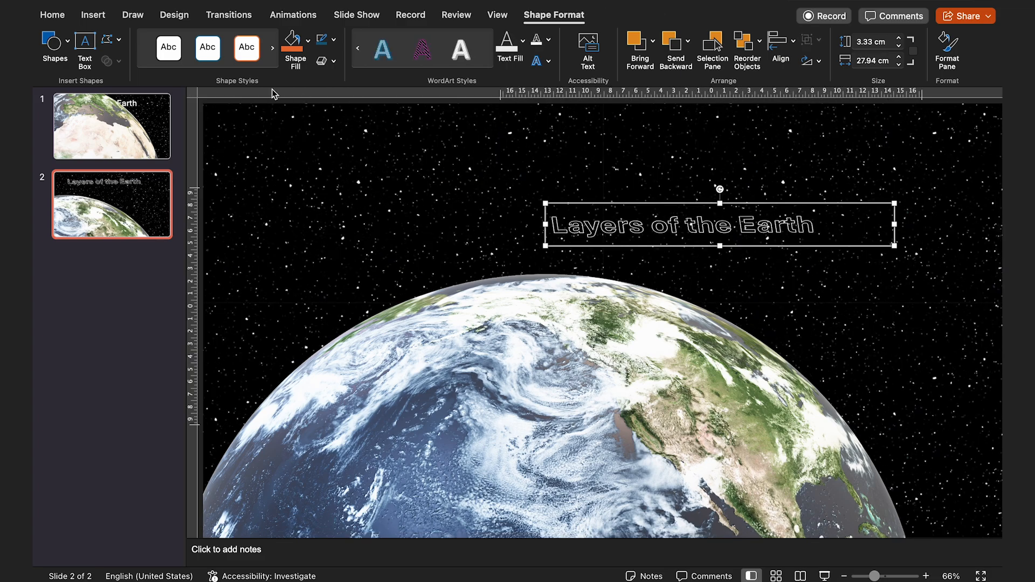
click(160, 104)
click(669, 227)
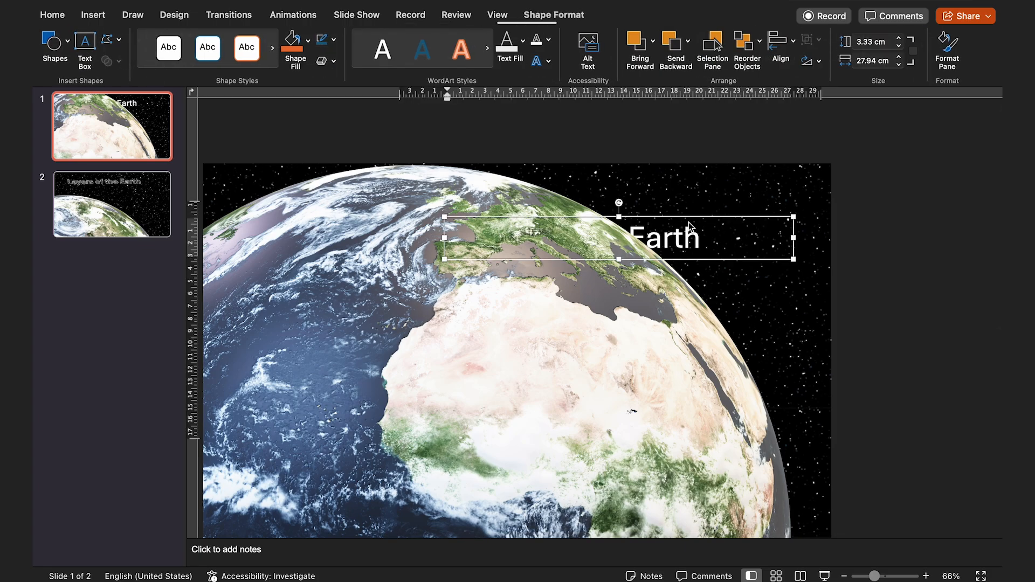
click(716, 213)
click(695, 224)
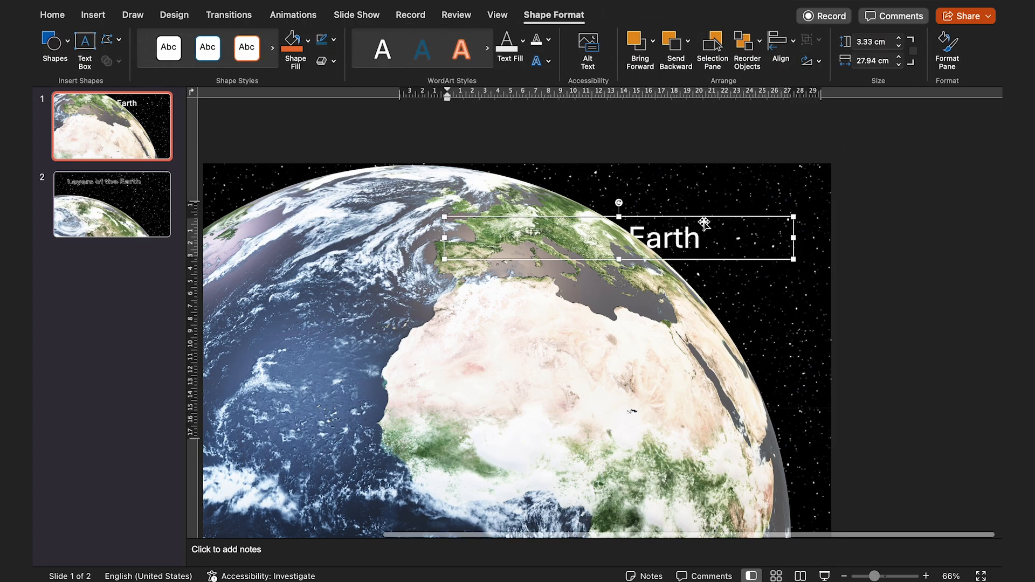
key(super+v)
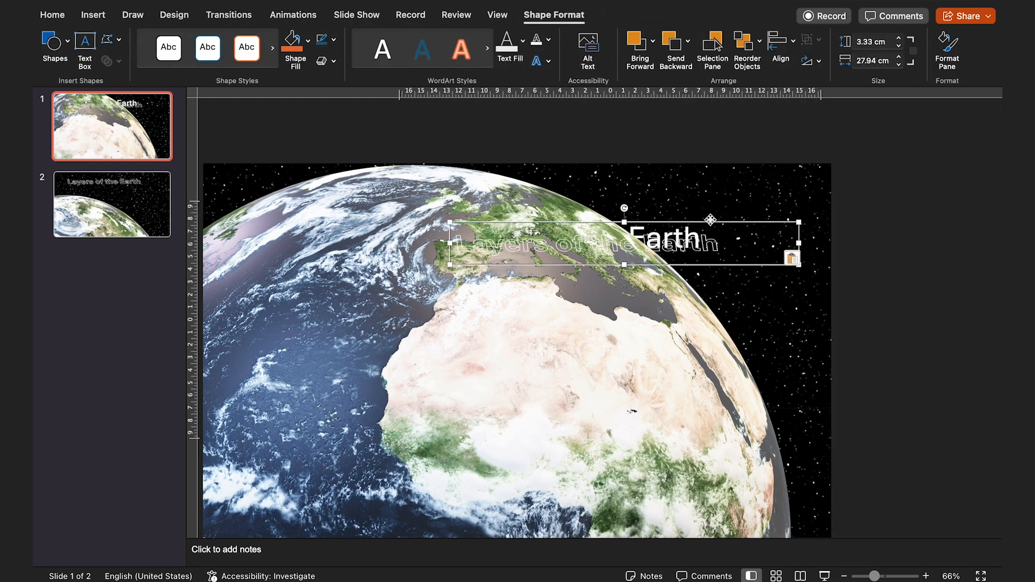
key(super+z)
key(BackSpace)
key(super+v)
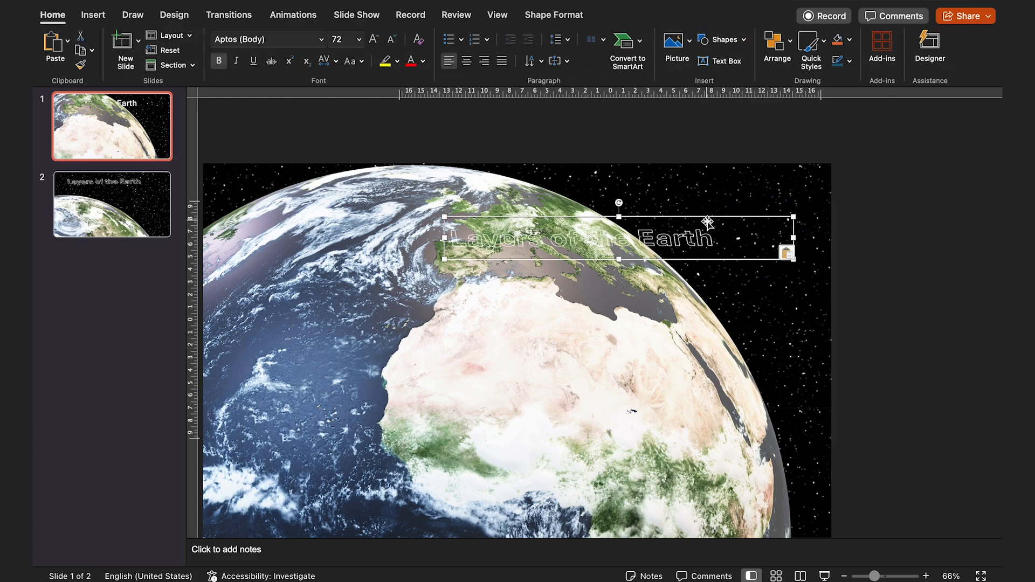
- Send slide 1's outlined title backward behind the Earth model and move it down until the globe hides it completely
click(776, 46)
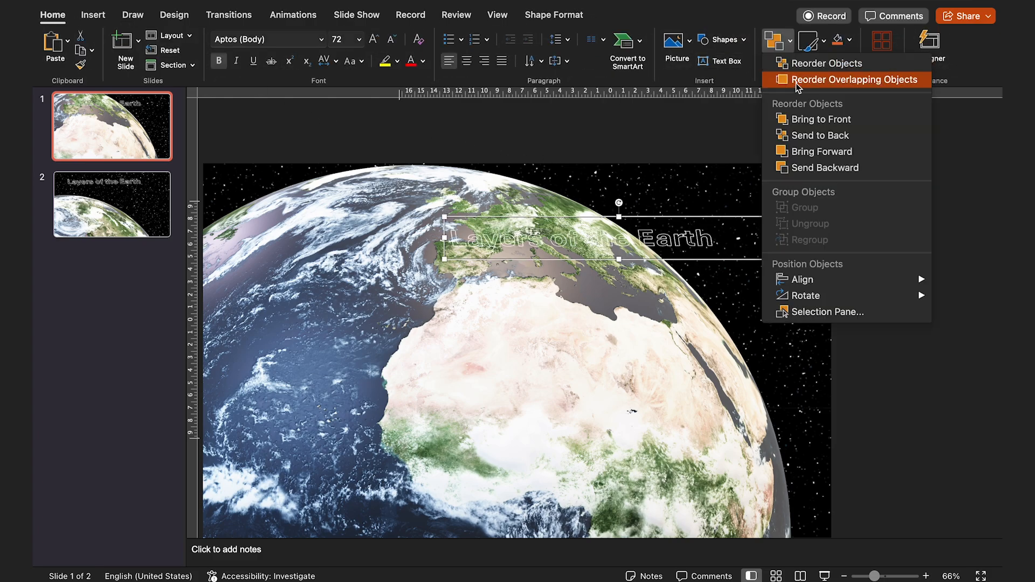
click(872, 168)
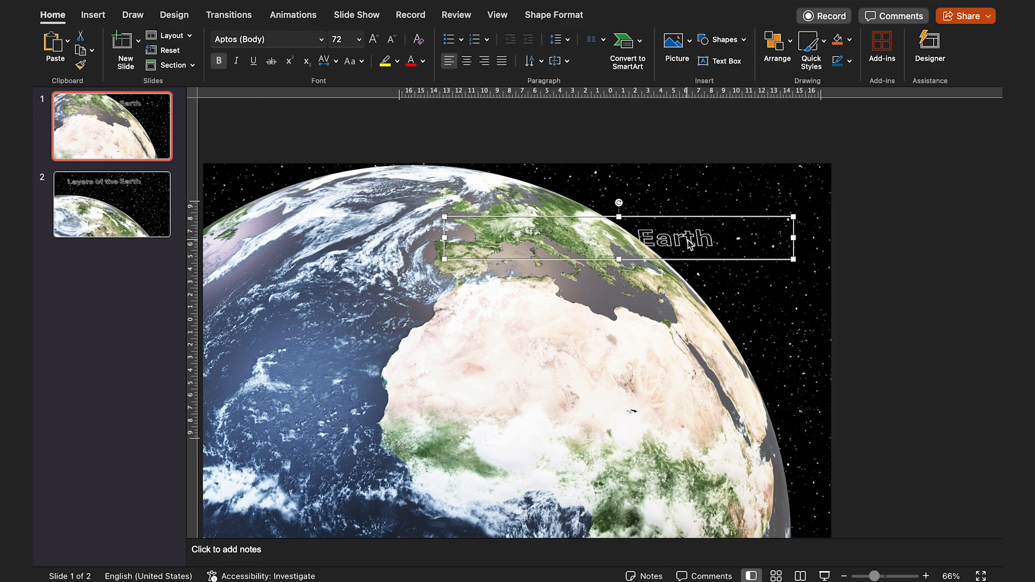
drag(713, 219, 645, 448)
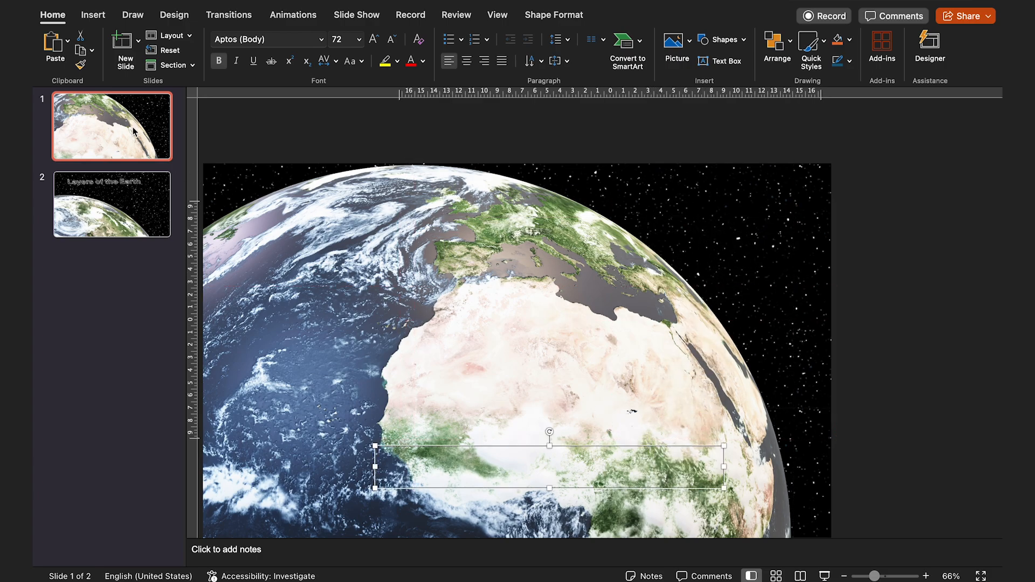
- Play the slide show from slide 1 through to slide 2 to check the title reveal
click(139, 208)
click(135, 130)
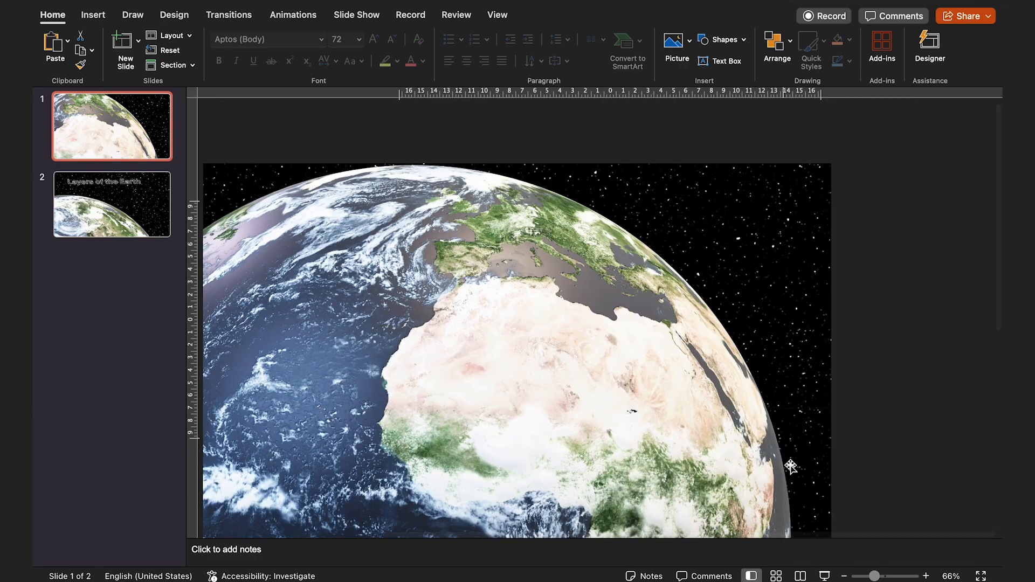
click(825, 577)
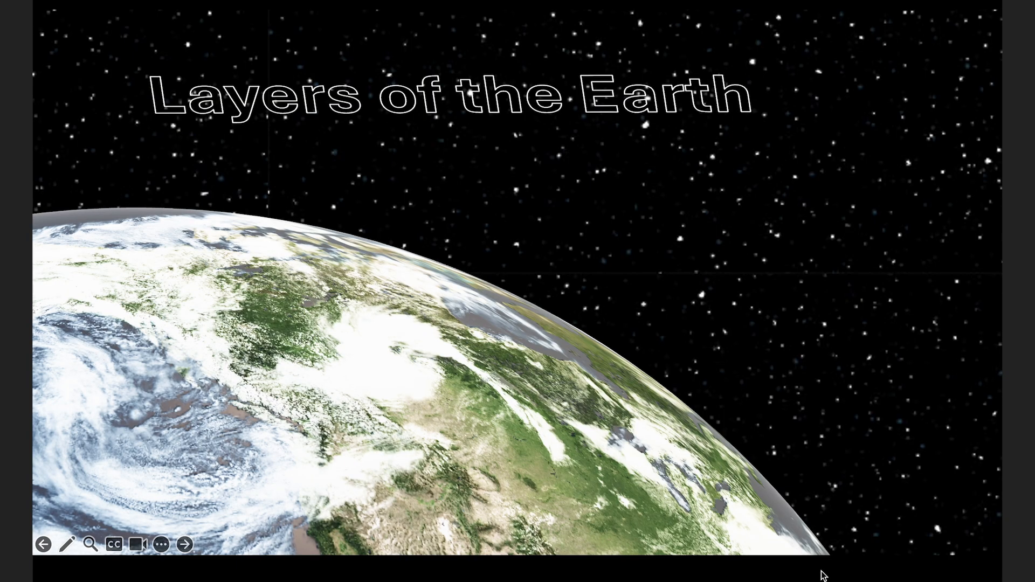
key(Escape)
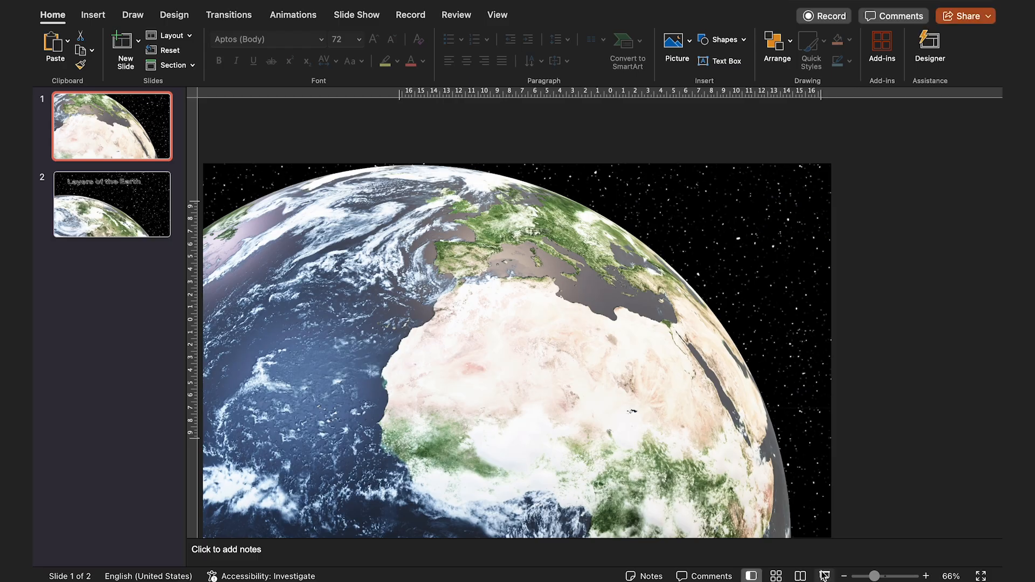
- Apply the Morph transition to slide 2 and preview it in a slide show started from slide 1
click(116, 197)
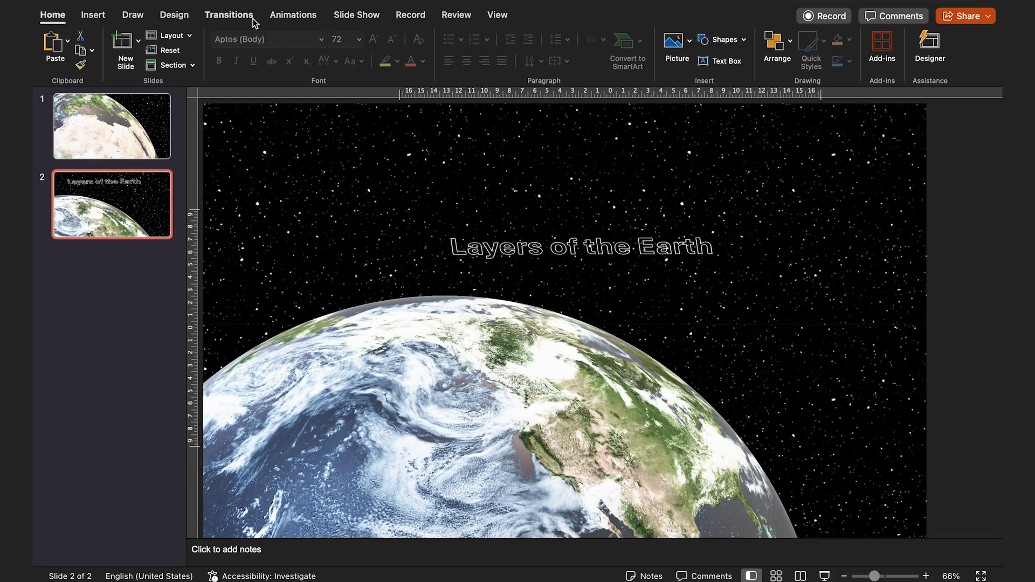
click(229, 14)
click(190, 52)
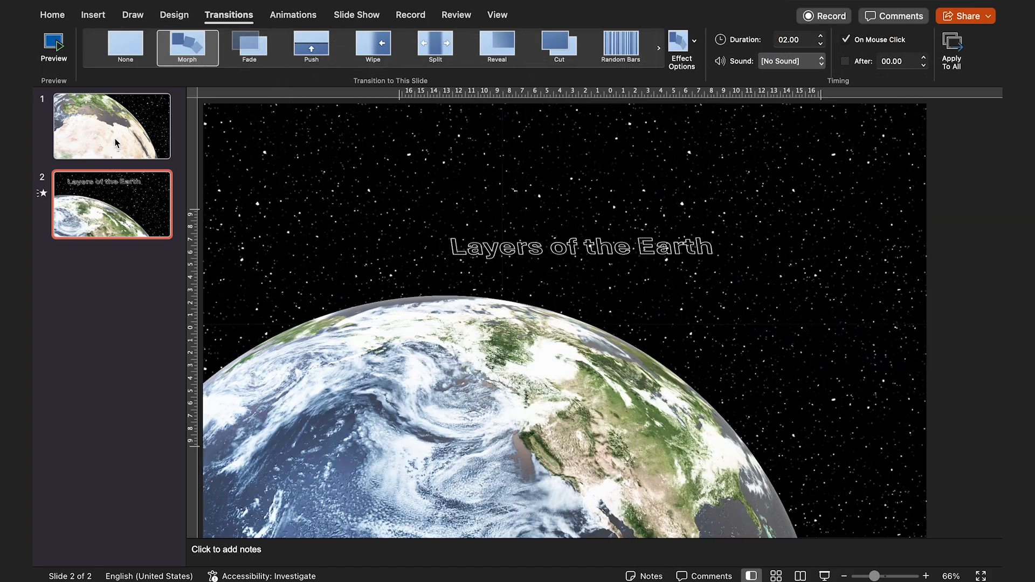
click(124, 148)
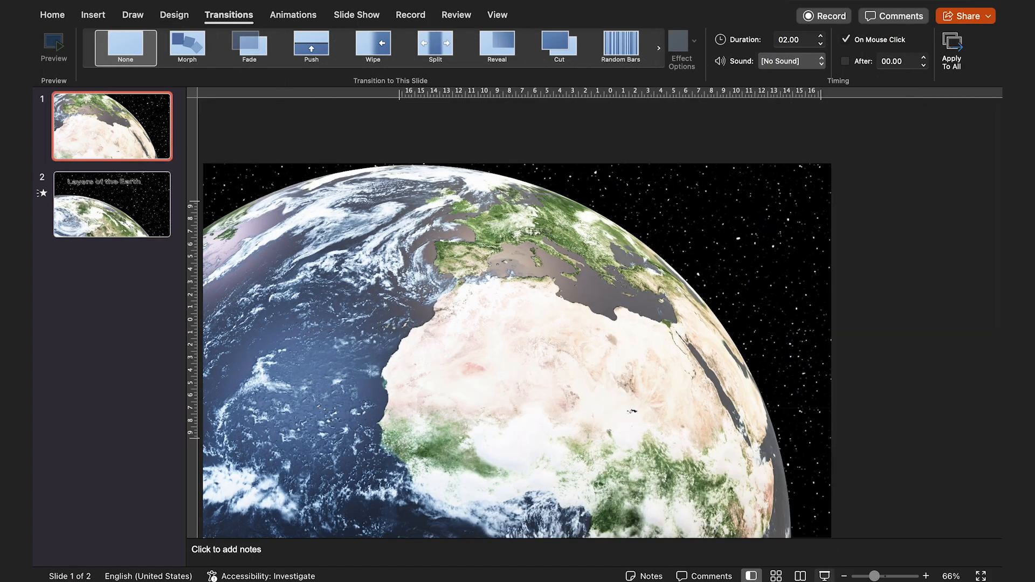
click(825, 576)
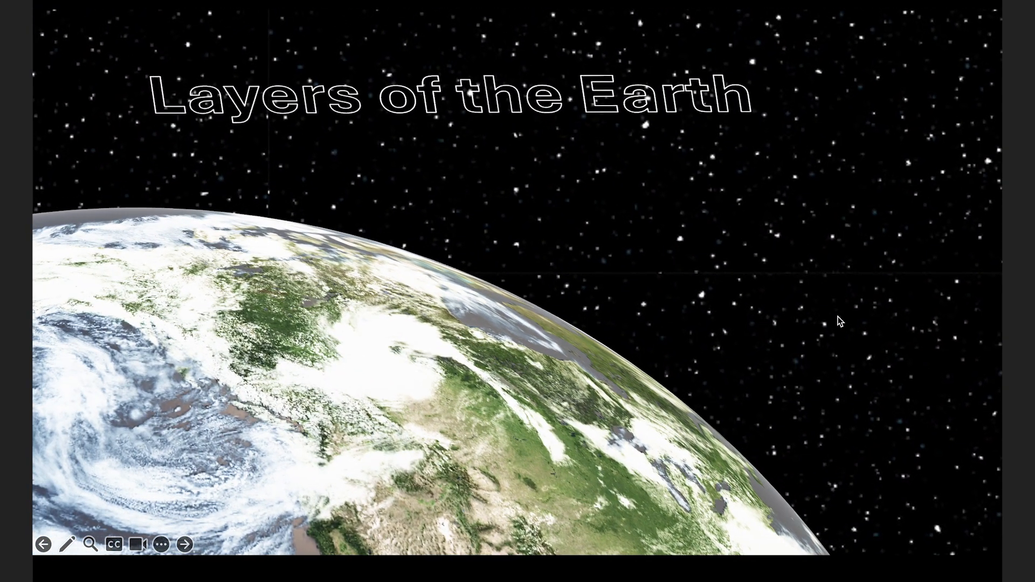
key(Escape)
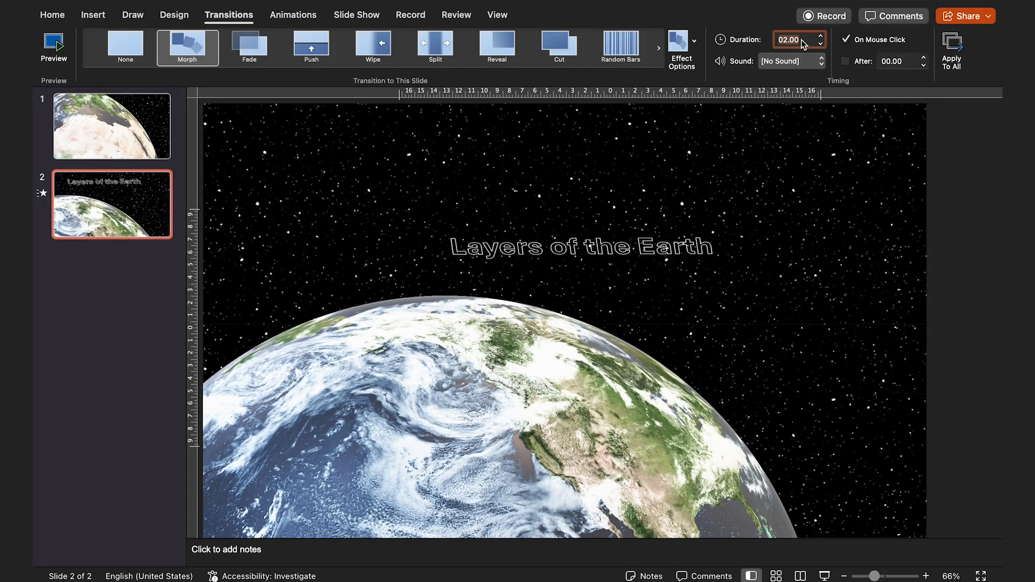
- Set the duration of slide 2's Morph transition to 5 seconds and start the slide show from slide 1
text(5)
key(Return)
click(149, 157)
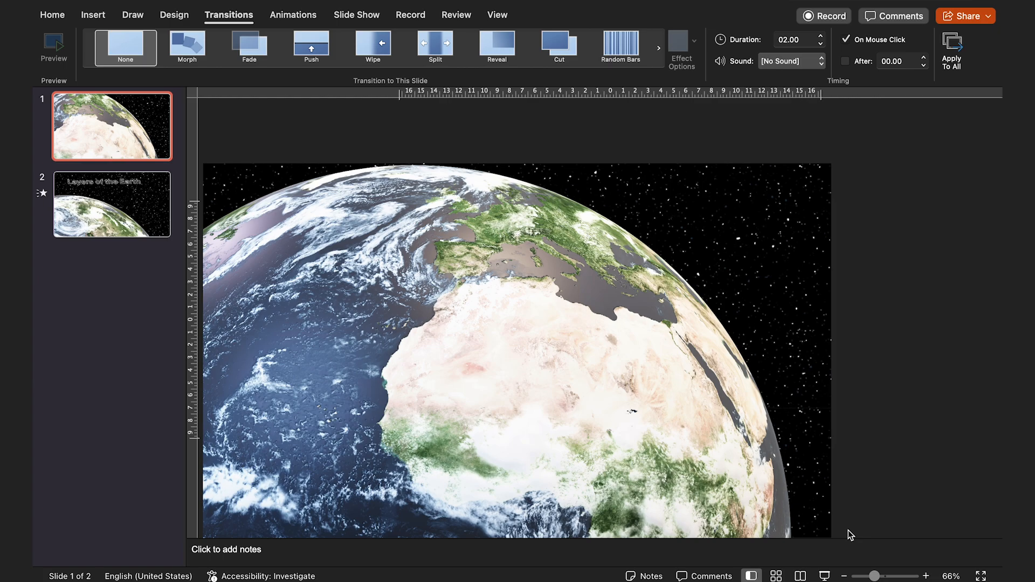
click(825, 576)
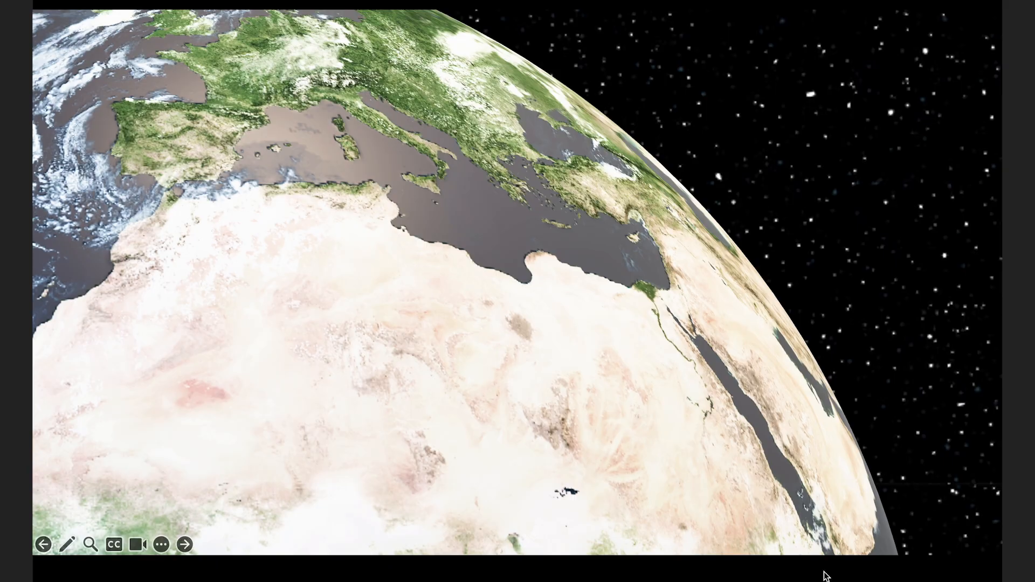